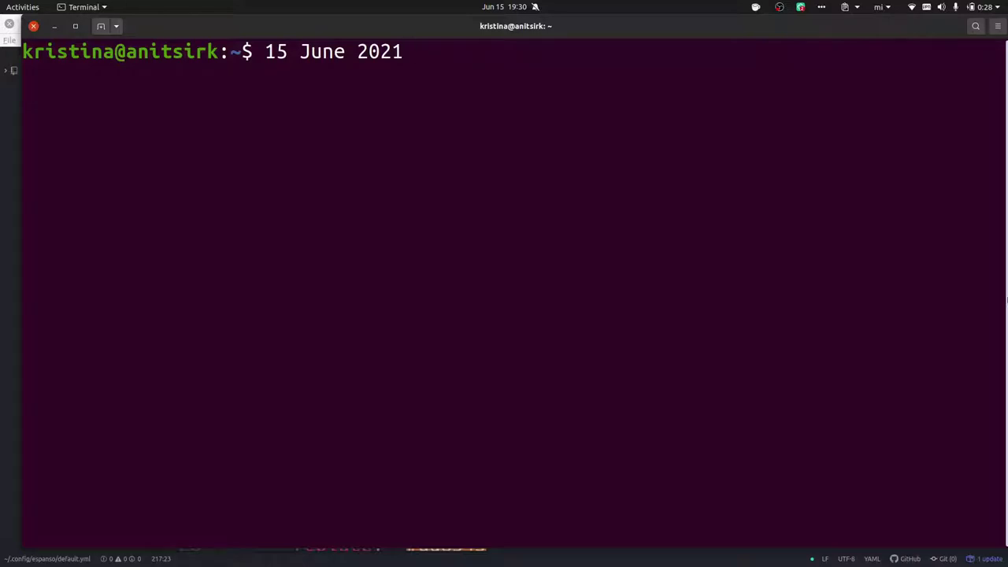
# Revert the Espanso date expansion and run clear to empty the terminal screen.
pyautogui.press('BackSpace')
pyautogui.press('BackSpace')
pyautogui.press('BackSpace')
pyautogui.press('BackSpace')
pyautogui.press('BackSpace')
pyautogui.press('BackSpace')
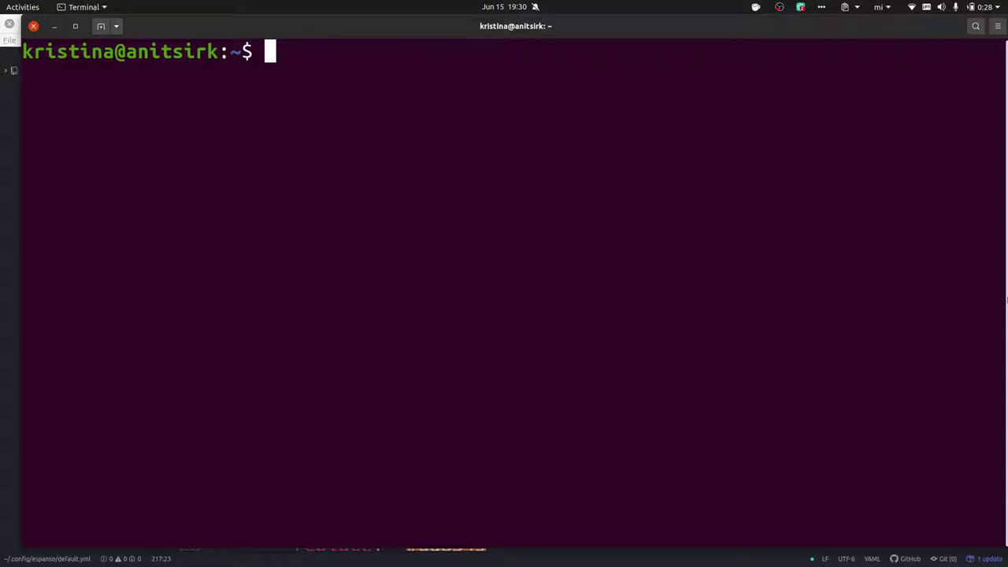
pyautogui.write(':')
pyautogui.press('BackSpace')
pyautogui.write('clear')
pyautogui.press('Return')
# Type :welcome so Espanso expands it into the Espanso and Textpander greeting, then submit the line.
pyautogui.write(':w')
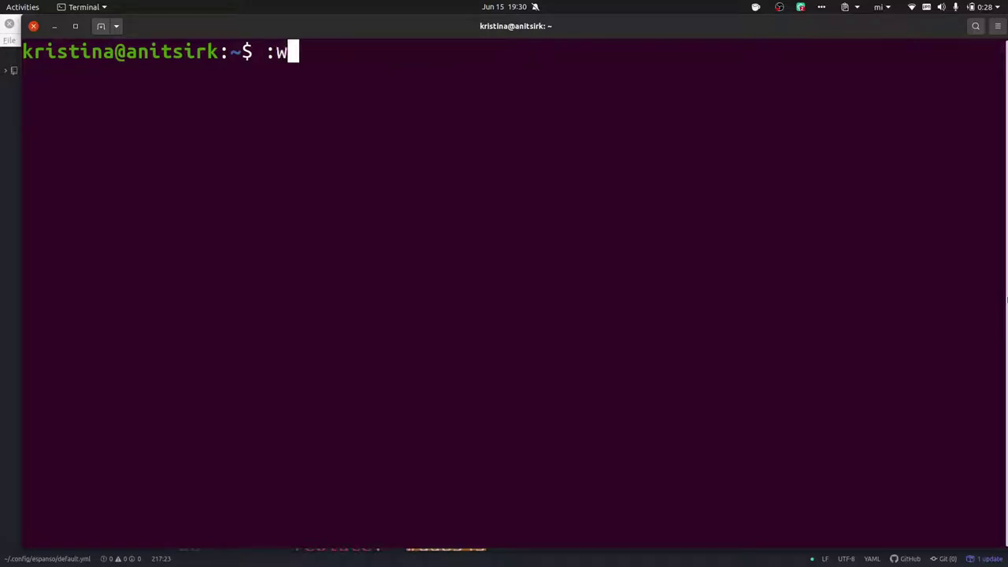
pyautogui.write("elcome! Today, I'm going to introduce you to Espanso and Textpander.")
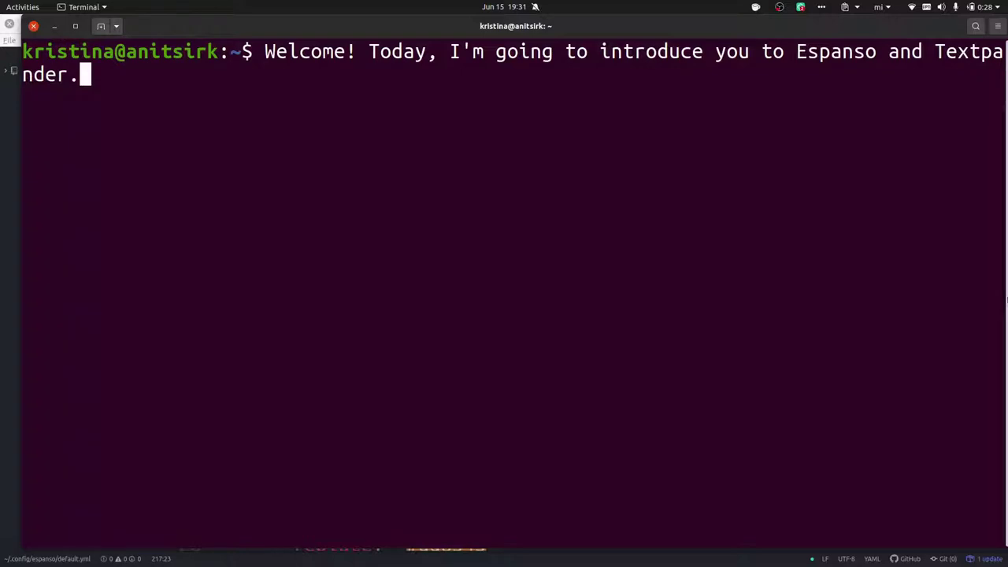
pyautogui.press('Return')
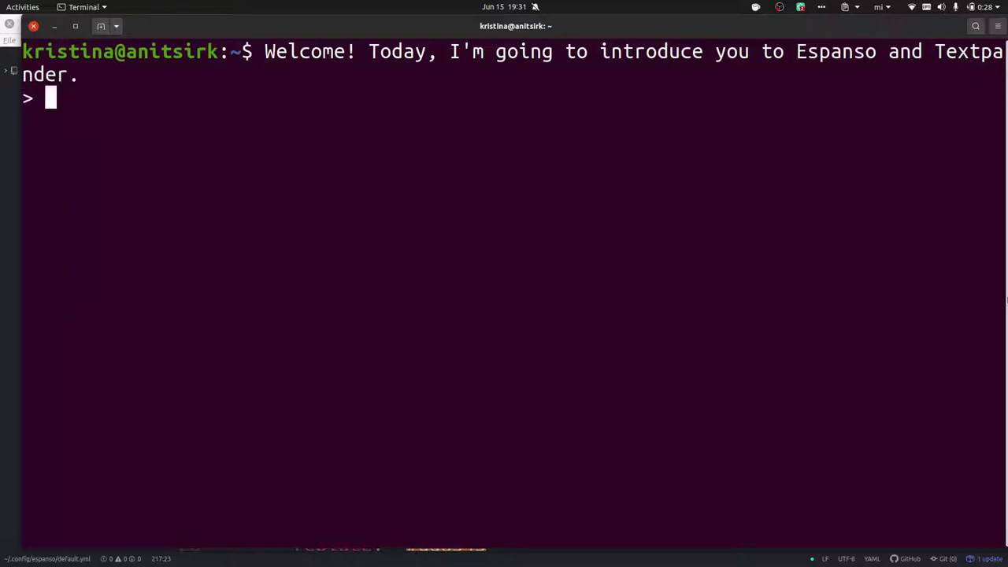
# Cancel the pending shell input and insert the signk 'Cheers' sign-off from Texpander.
pyautogui.hotkey('ctrl', 'c')
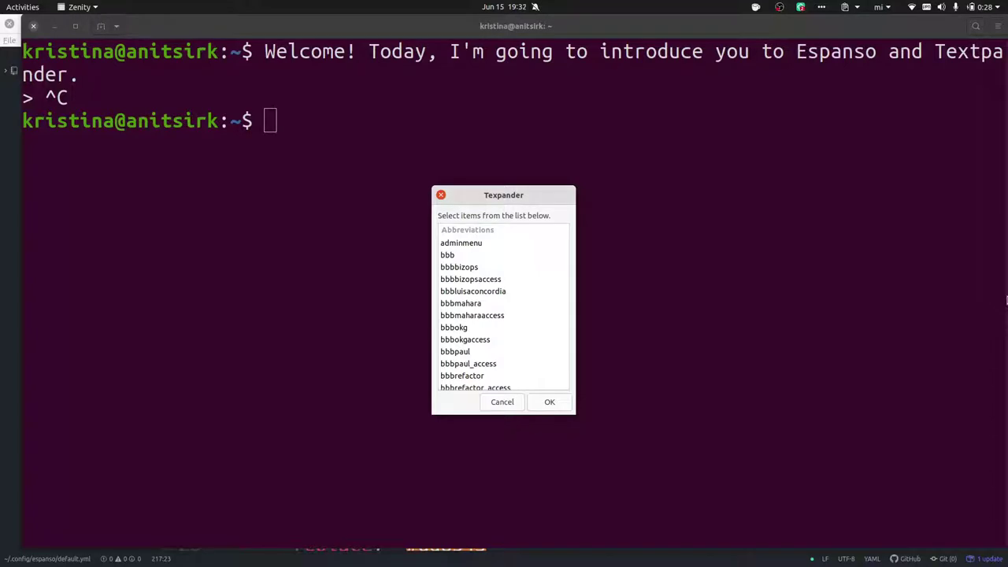
pyautogui.write('si')
pyautogui.press('Down')
pyautogui.press('Down')
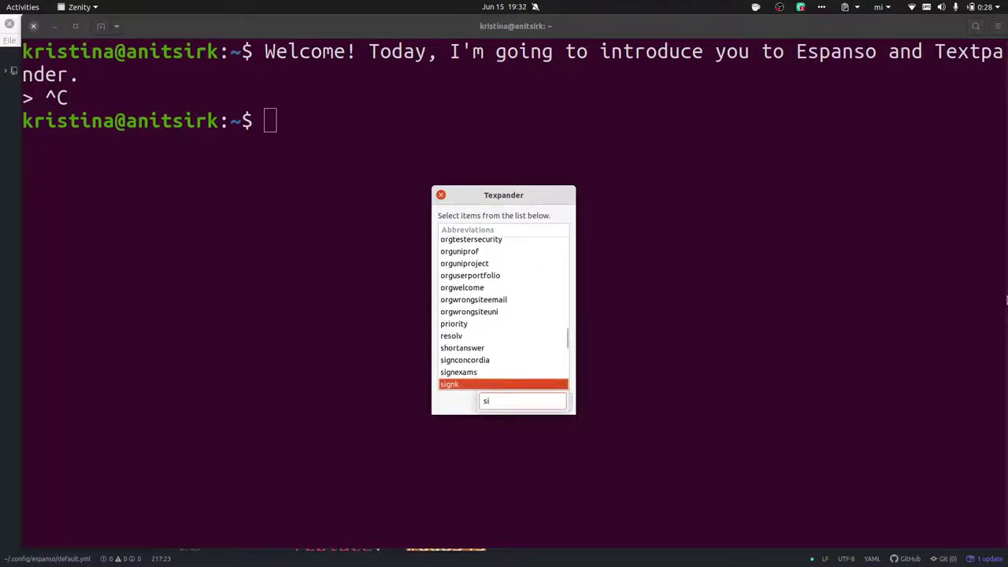
pyautogui.press('Return')
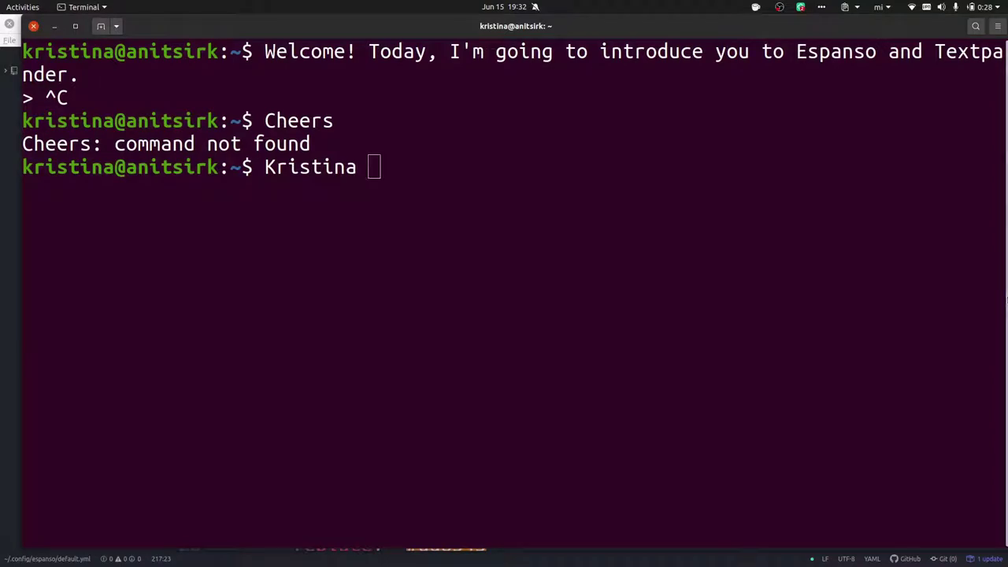
# Insert the short signk sign-off into Atom's untitled document, followed by a blank line.
pyautogui.hotkey('alt', 'Tab')
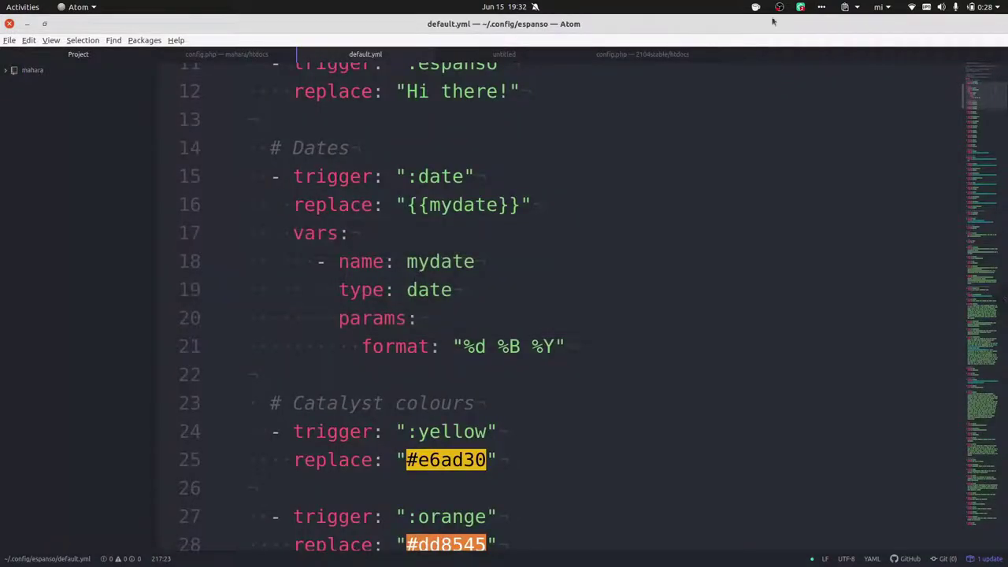
pyautogui.click(511, 60)
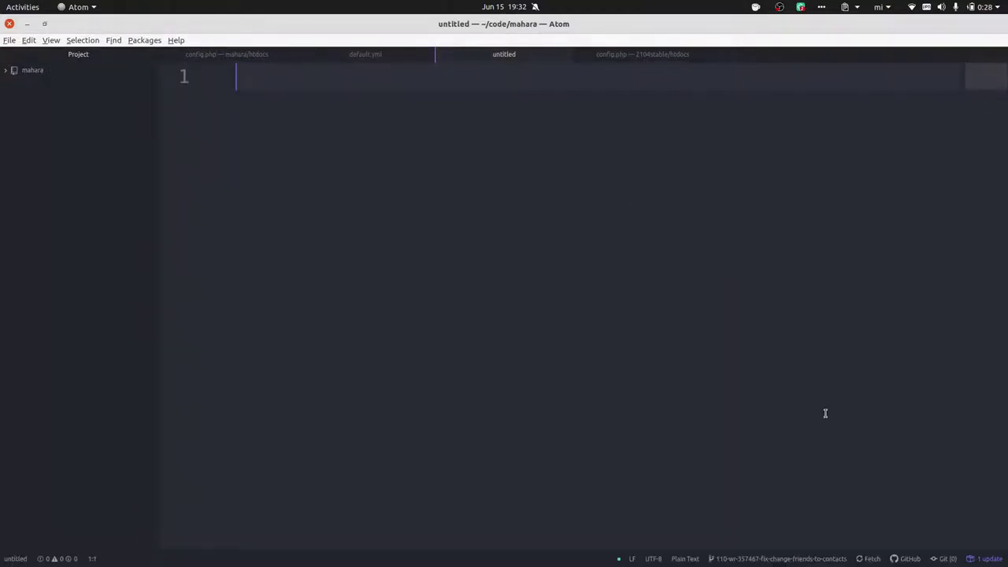
pyautogui.hotkey('ctrl', 'alt', 'space')
pyautogui.write('si')
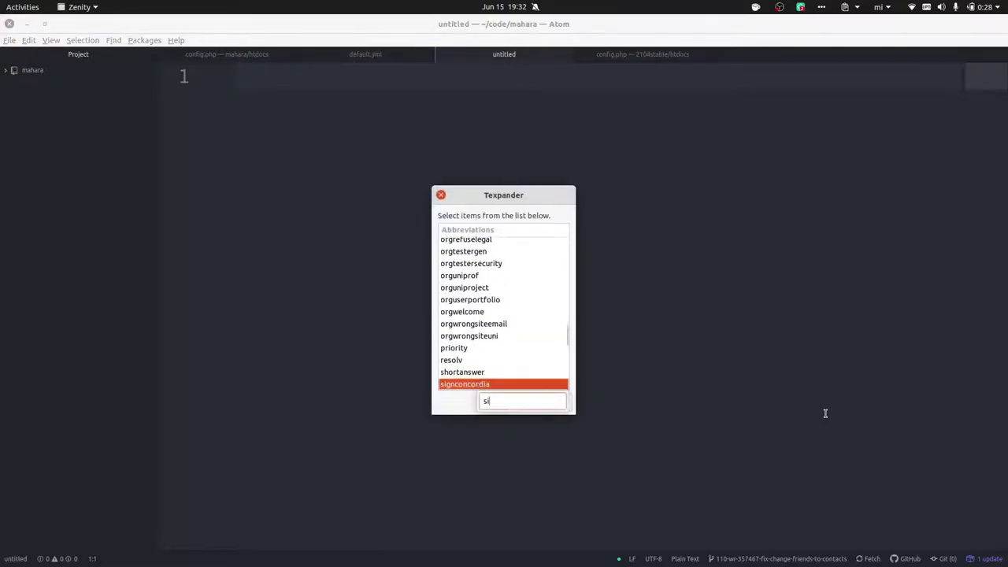
pyautogui.write('gnk')
pyautogui.press('Return')
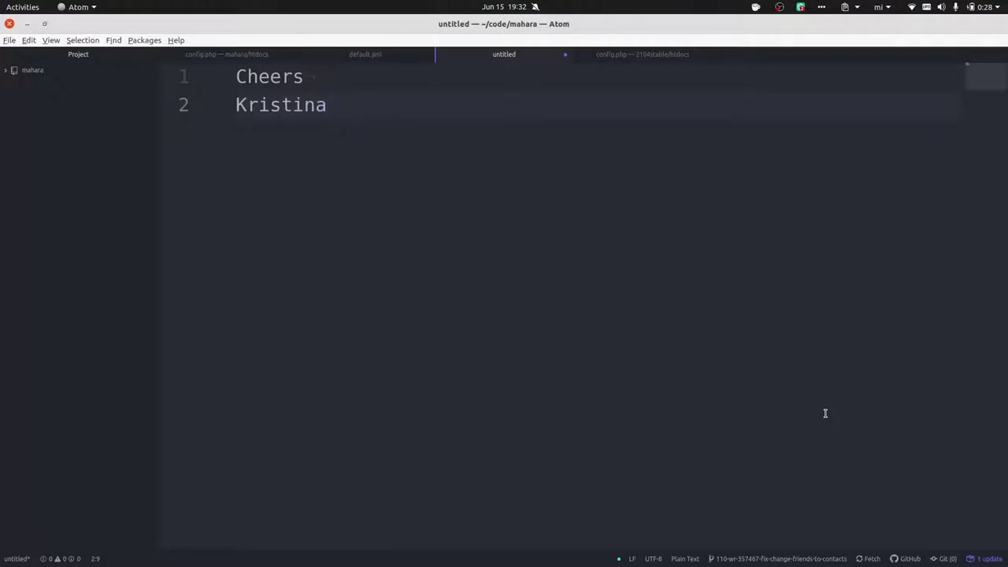
pyautogui.press('Return')
pyautogui.press('Return')
# Insert the signus signature block below it, followed by blank lines.
pyautogui.hotkey('ctrl', 'space')
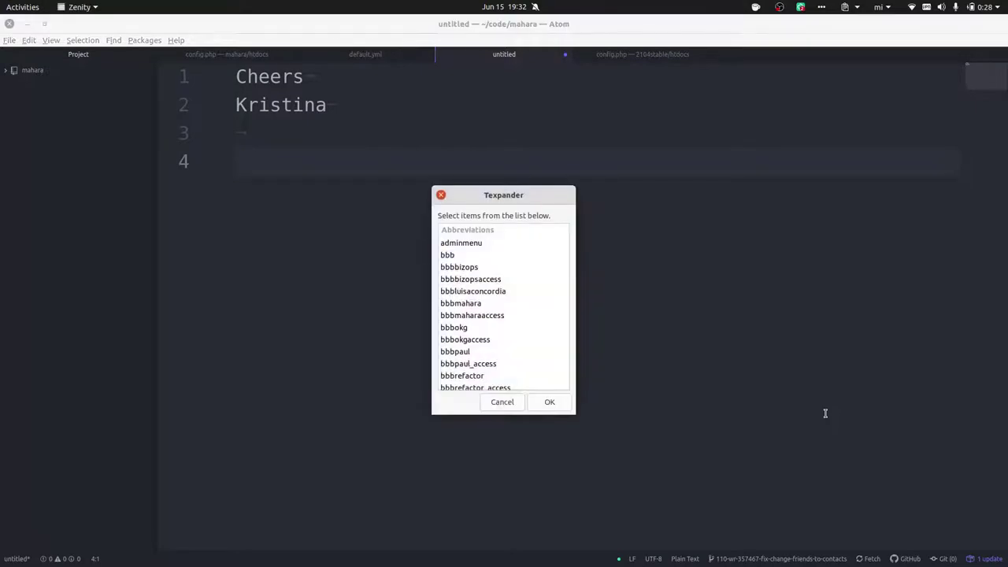
pyautogui.write('signus')
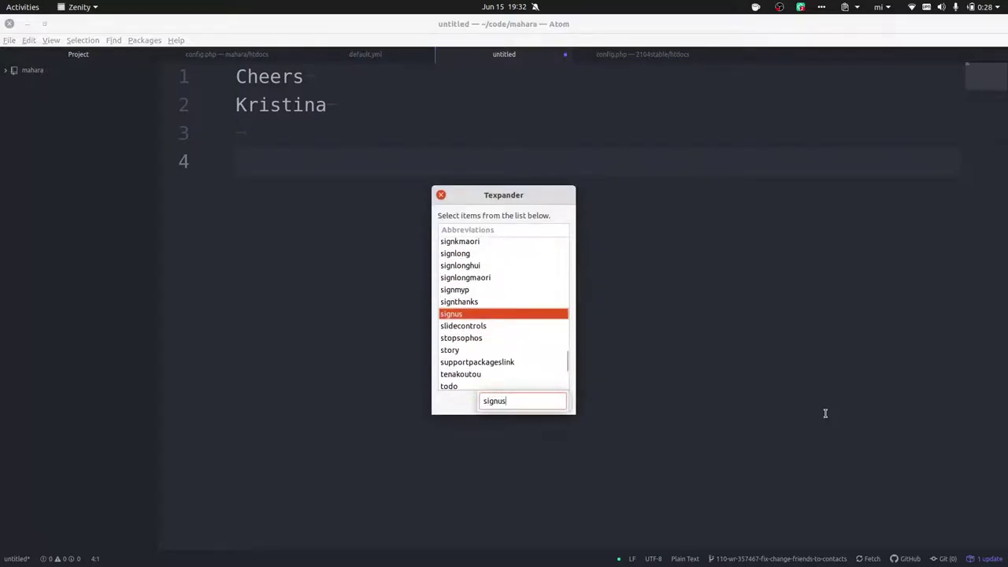
pyautogui.press('Return')
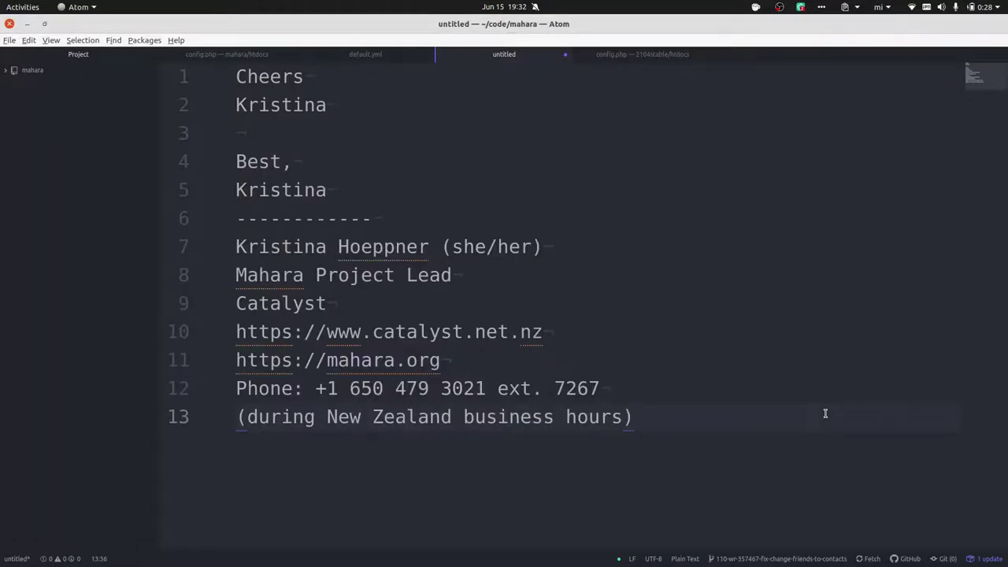
pyautogui.press('Return')
pyautogui.press('Return')
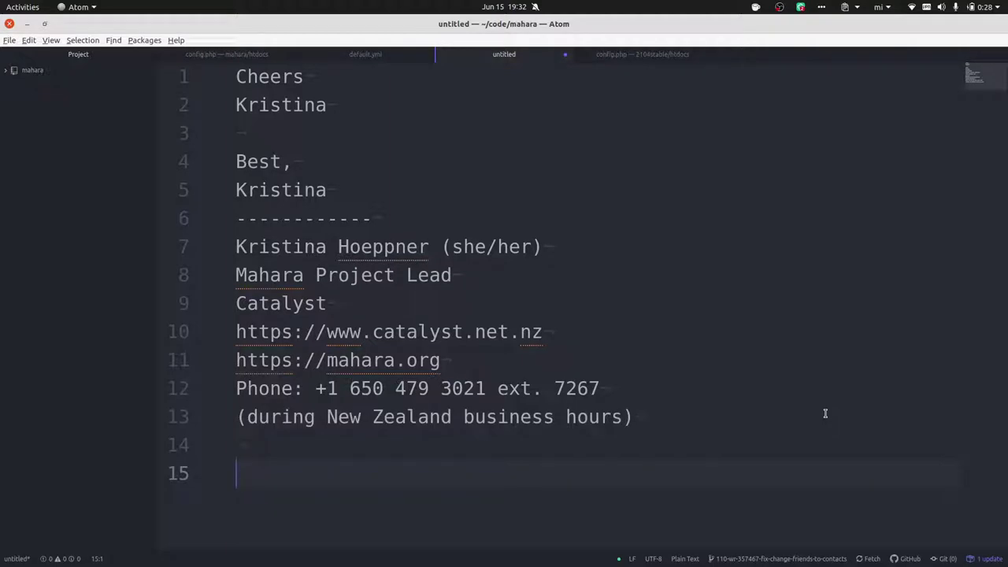
pyautogui.press('Return')
# Insert the long Māori 'Ngā mihi' signlong signature, followed by empty lines.
pyautogui.hotkey('ctrl', 'space')
pyautogui.write('sign')
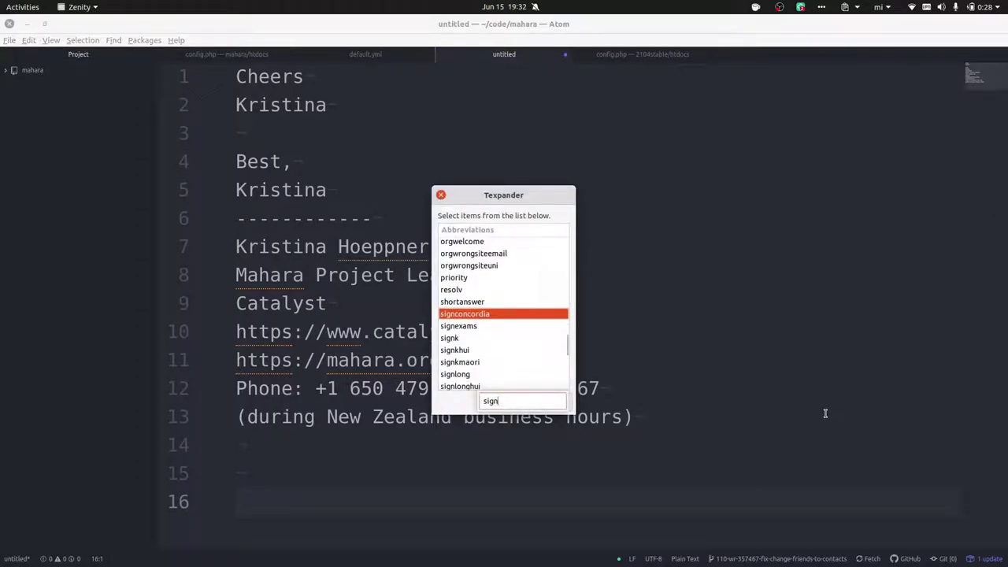
pyautogui.press('Down')
pyautogui.press('Down')
pyautogui.press('Down')
pyautogui.press('Down')
pyautogui.press('Down')
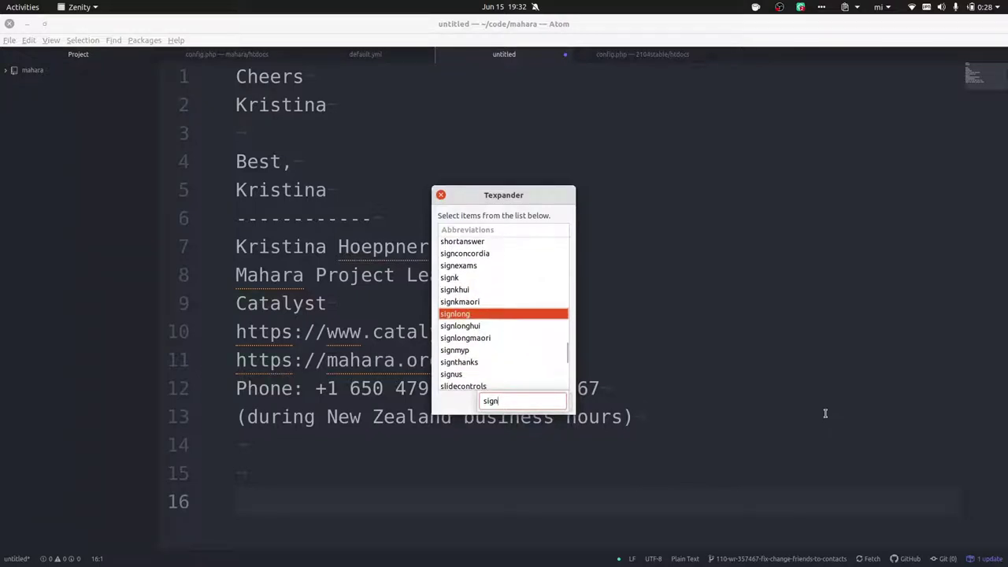
pyautogui.press('Down')
pyautogui.press('Down')
pyautogui.press('Return')
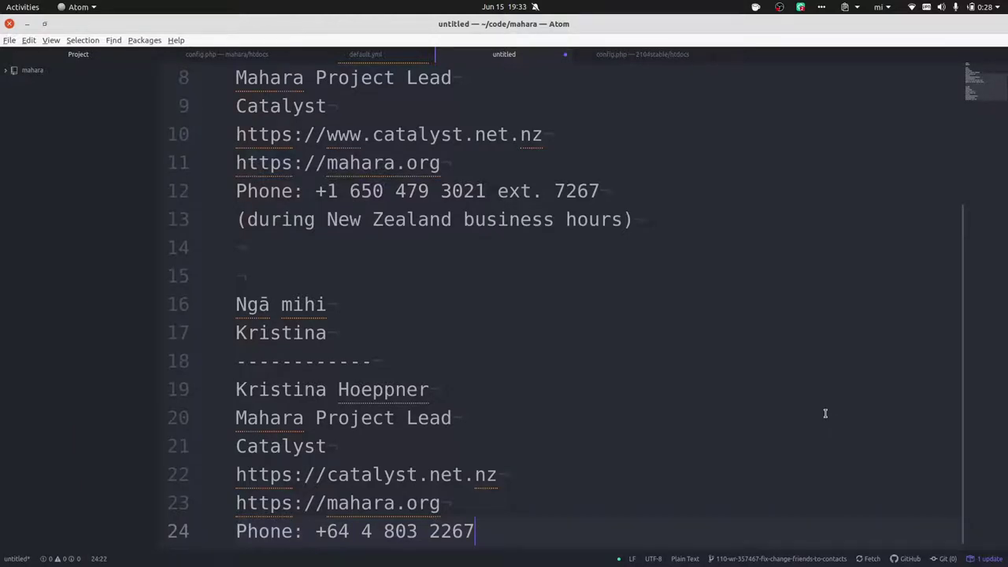
pyautogui.press('Return')
pyautogui.press('Return')
pyautogui.press('Return')
pyautogui.press('Return')
pyautogui.press('Return')
pyautogui.press('Return')
pyautogui.press('Return')
pyautogui.press('Return')
pyautogui.press('Return')
pyautogui.press('Return')
pyautogui.press('Return')
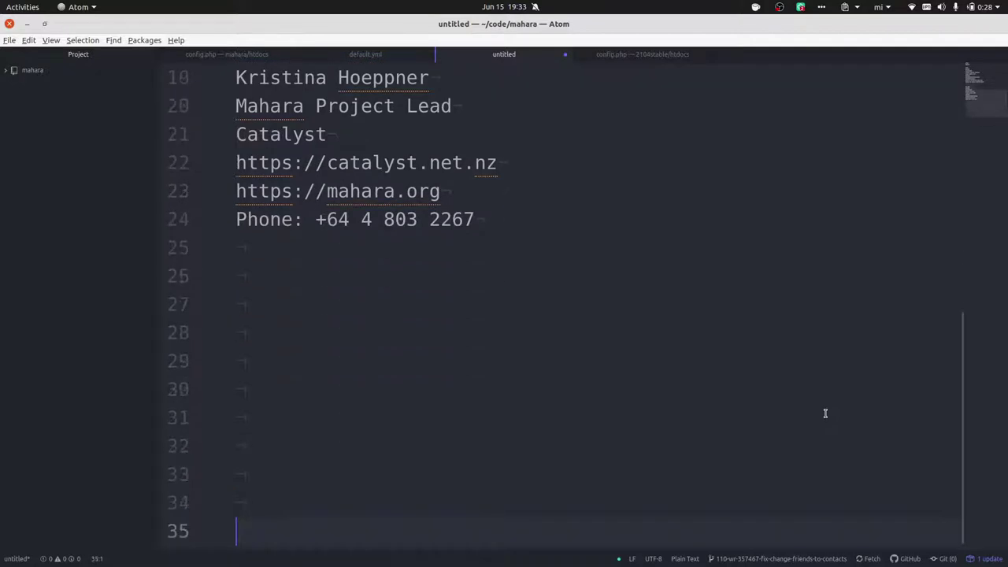
# Add blank lines below the signatures and type the :ingoa trigger on a fresh line.
pyautogui.press('Return')
pyautogui.press('Return')
pyautogui.press('Return')
pyautogui.press('Return')
pyautogui.press('Return')
pyautogui.press('Return')
pyautogui.press('Return')
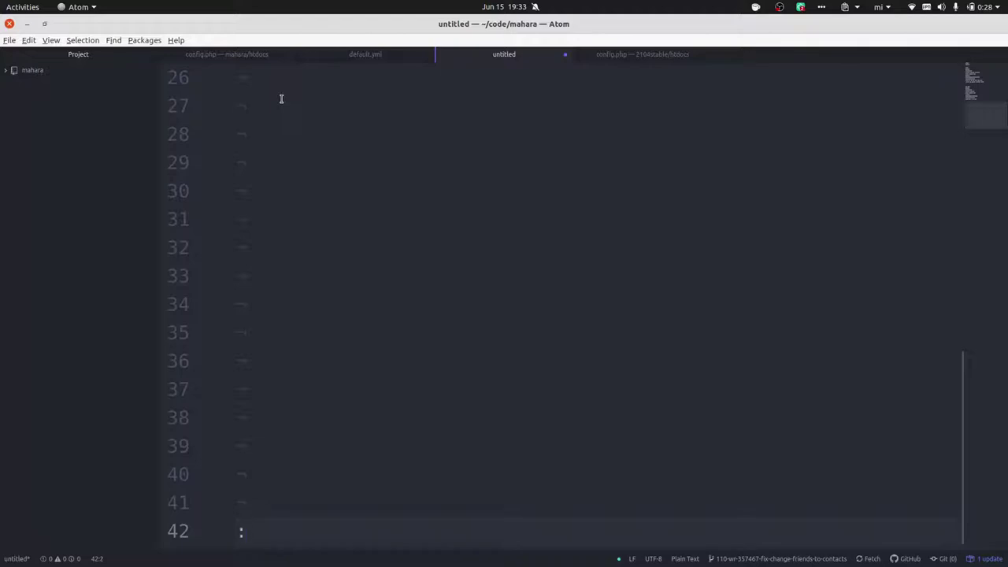
pyautogui.press('BackSpace')
pyautogui.press('BackSpace')
pyautogui.write(':')
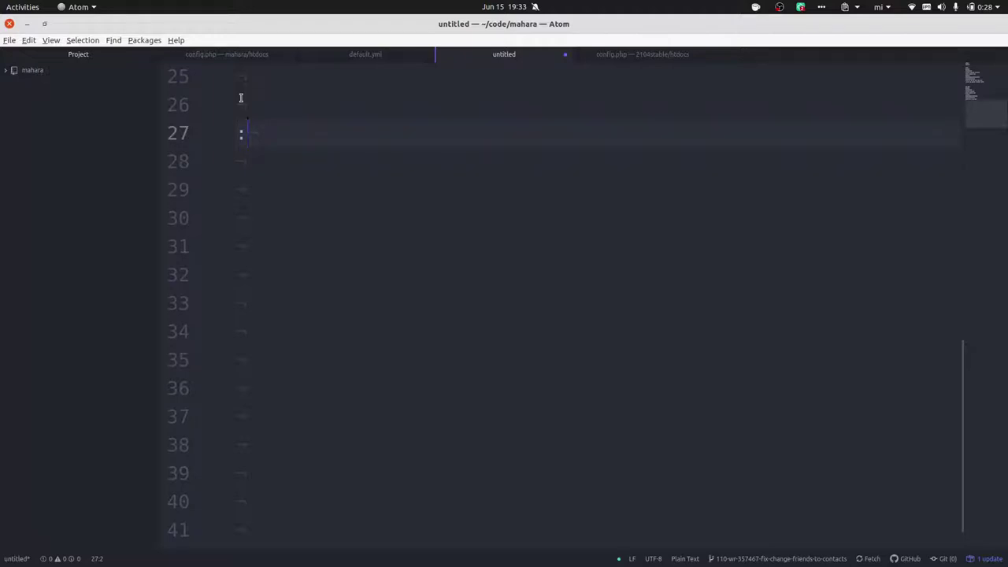
pyautogui.write('ingo')
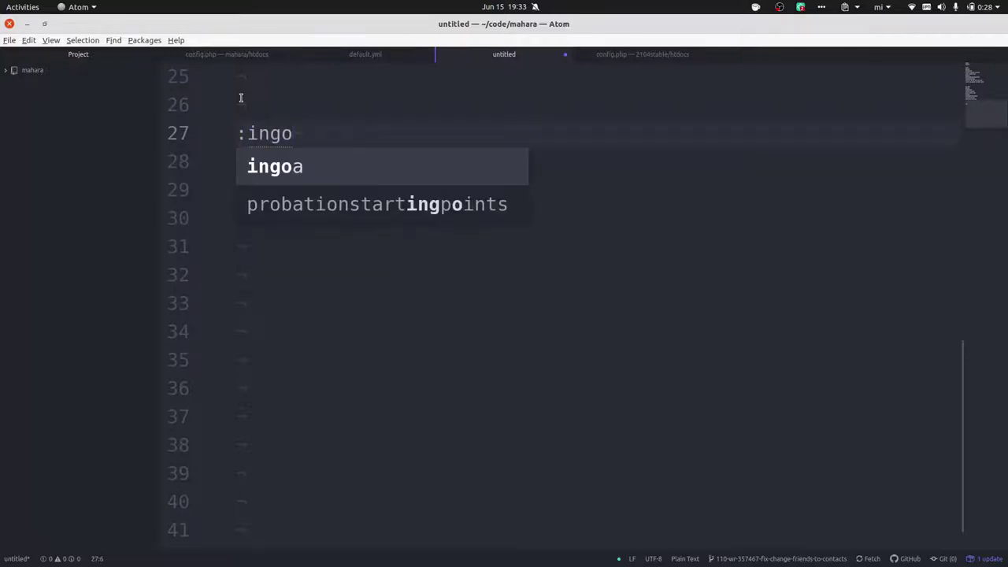
pyautogui.write('a')
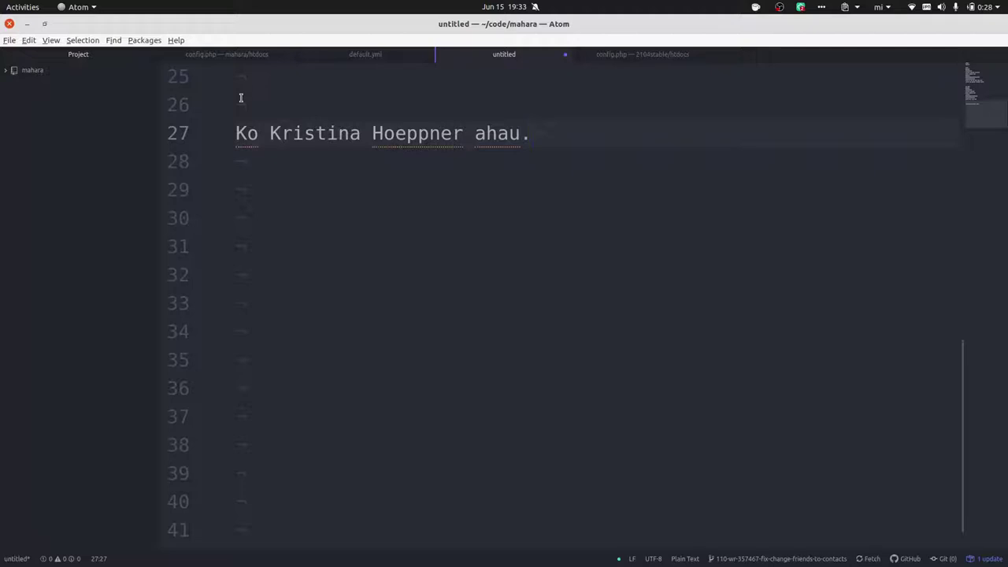
pyautogui.press('Return')
pyautogui.press('Return')
pyautogui.press('Return')
pyautogui.write(':')
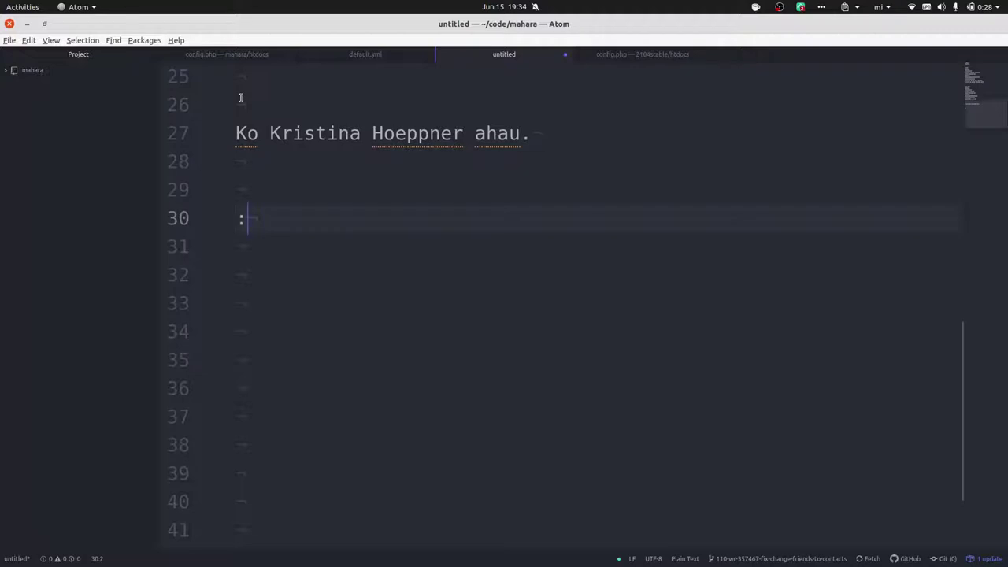
pyautogui.write('wrms')
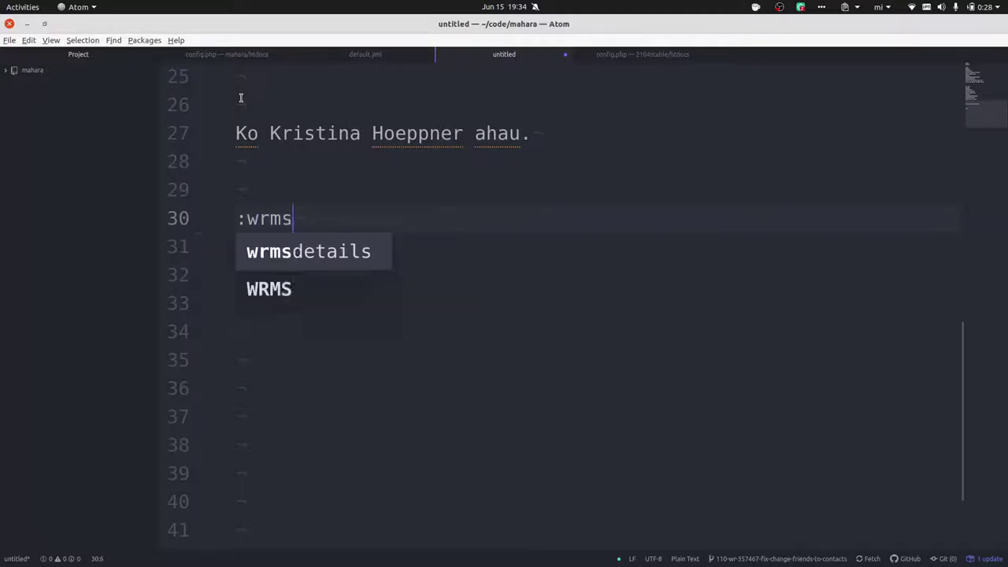
pyautogui.write('detail')
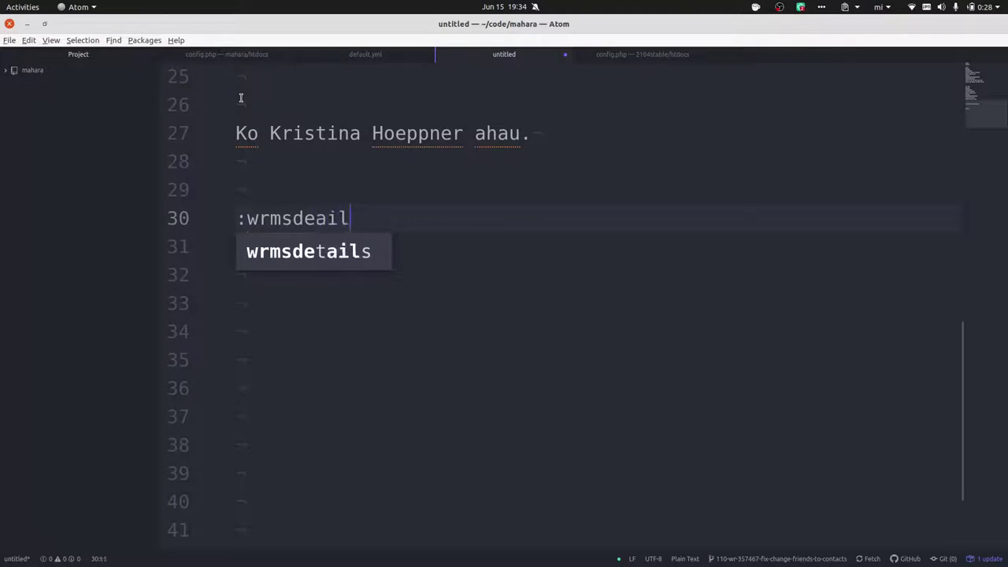
pyautogui.write('s')
pyautogui.press('Tab')
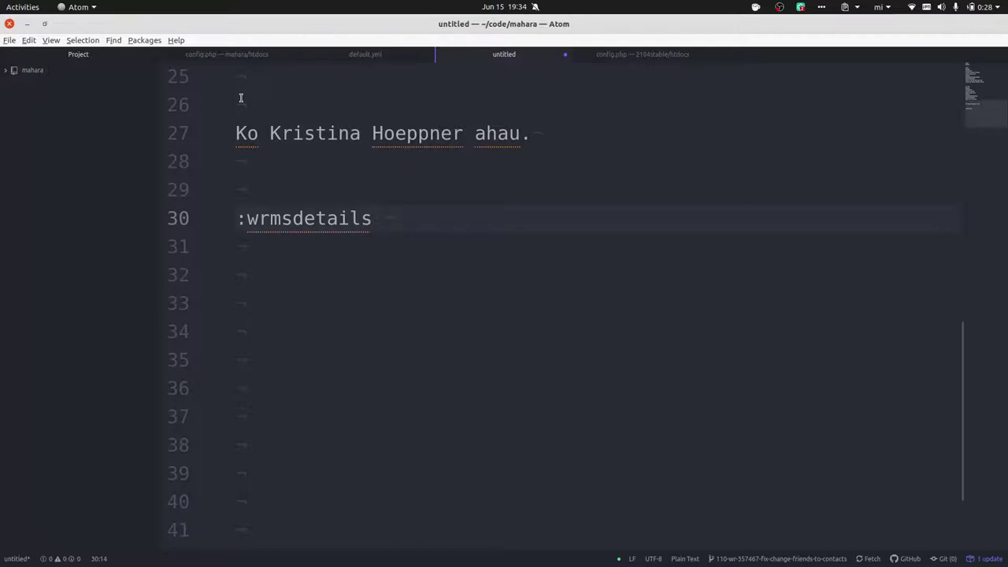
pyautogui.press('BackSpace')
pyautogui.press('BackSpace')
pyautogui.press('BackSpace')
pyautogui.press('BackSpace')
pyautogui.press('BackSpace')
pyautogui.press('BackSpace')
pyautogui.press('BackSpace')
pyautogui.press('BackSpace')
pyautogui.press('BackSpace')
pyautogui.press('BackSpace')
pyautogui.press('BackSpace')
pyautogui.press('BackSpace')
pyautogui.press('BackSpace')
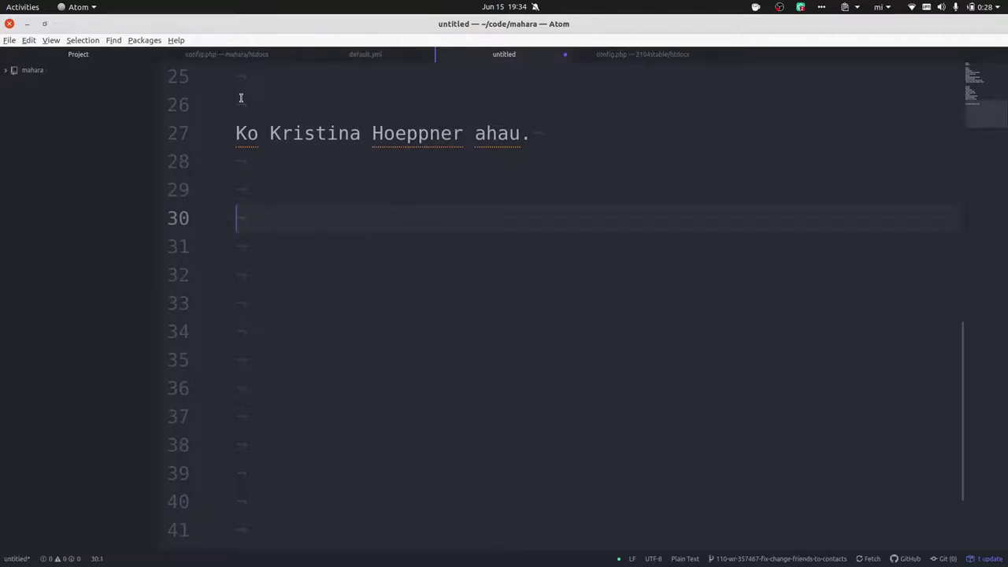
# Insert the wrmsdetails snippet into Atom and scroll through the pasted WRMS email instructions.
pyautogui.hotkey('ctrl', 'space')
pyautogui.write('wrms')
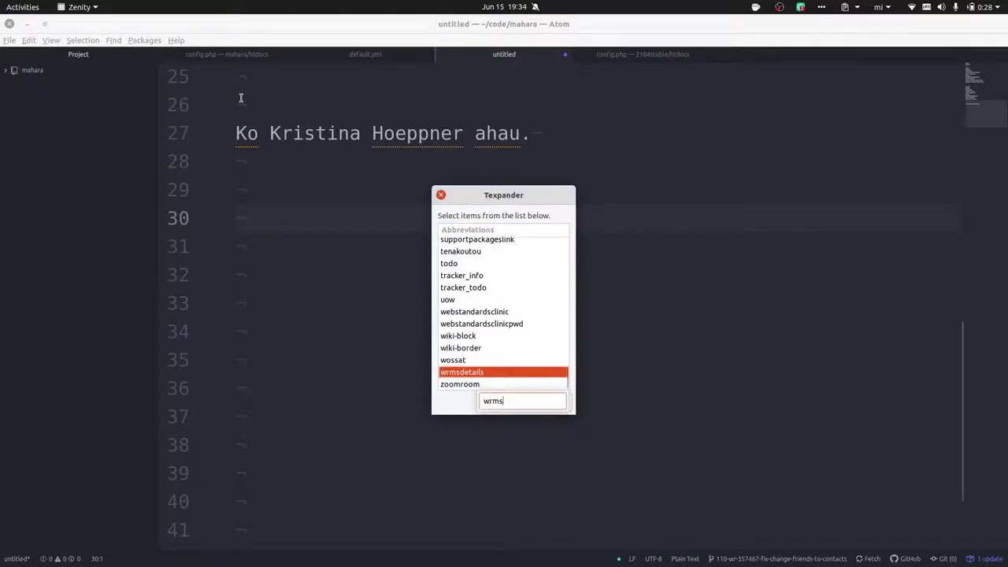
pyautogui.press('Return')
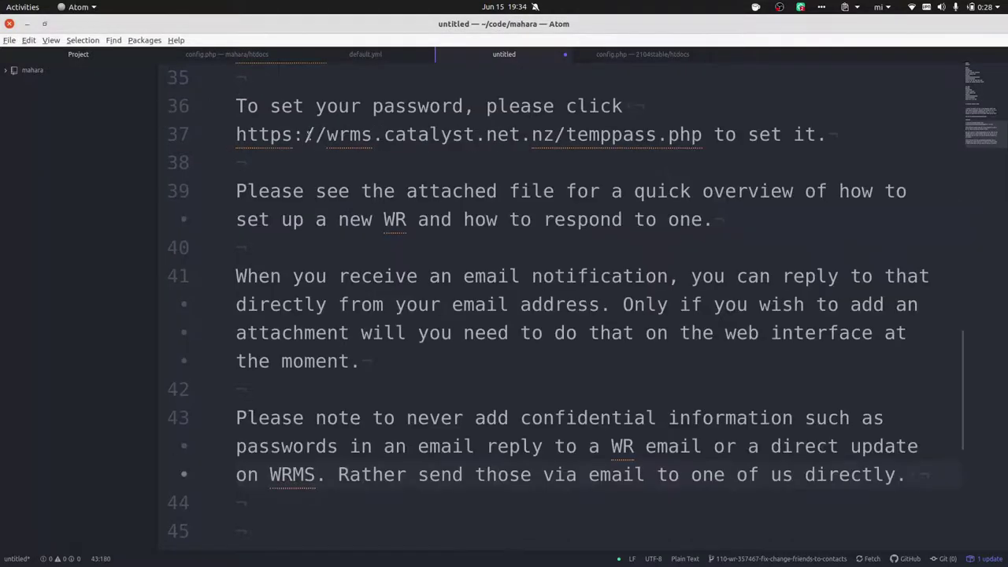
pyautogui.scroll(3, 481, 184)
pyautogui.scroll(7, 480, 183)
pyautogui.scroll(-2, 480, 183)
pyautogui.scroll(-8, 480, 184)
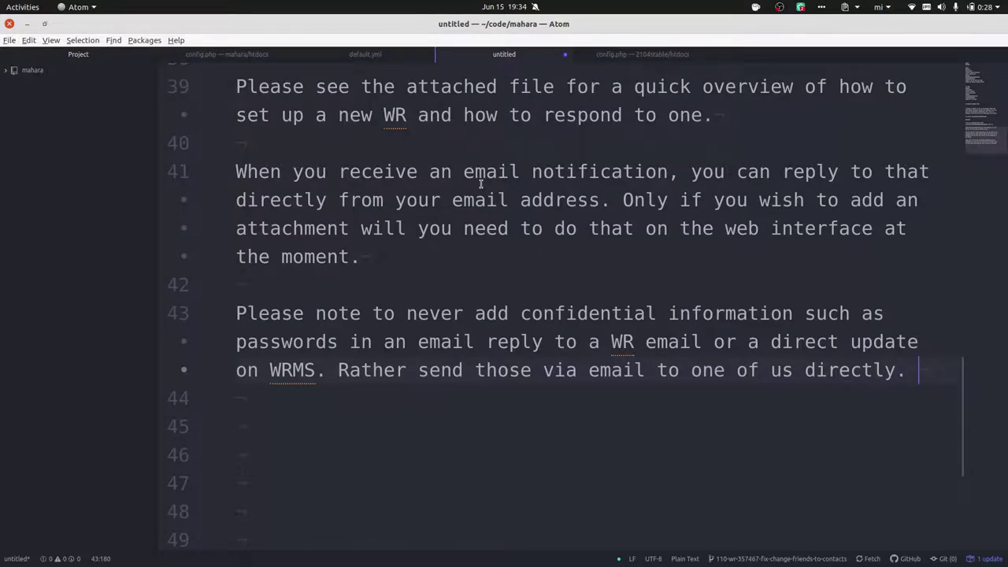
pyautogui.scroll(-1, 480, 184)
pyautogui.scroll(-5, 481, 183)
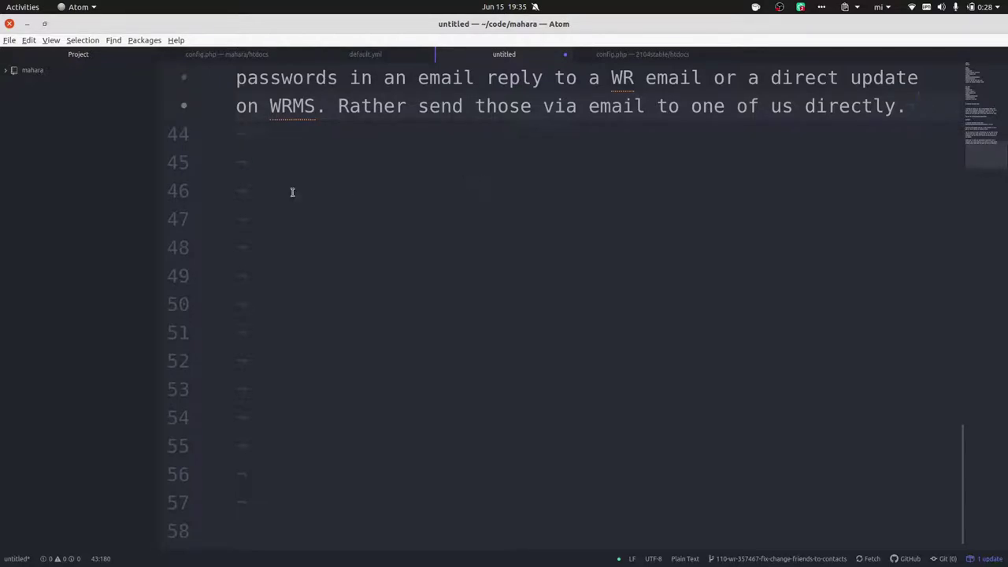
# Expand the :yellow trigger into #e6ad30 on empty line 47.
pyautogui.click(259, 217)
pyautogui.write(':yello')
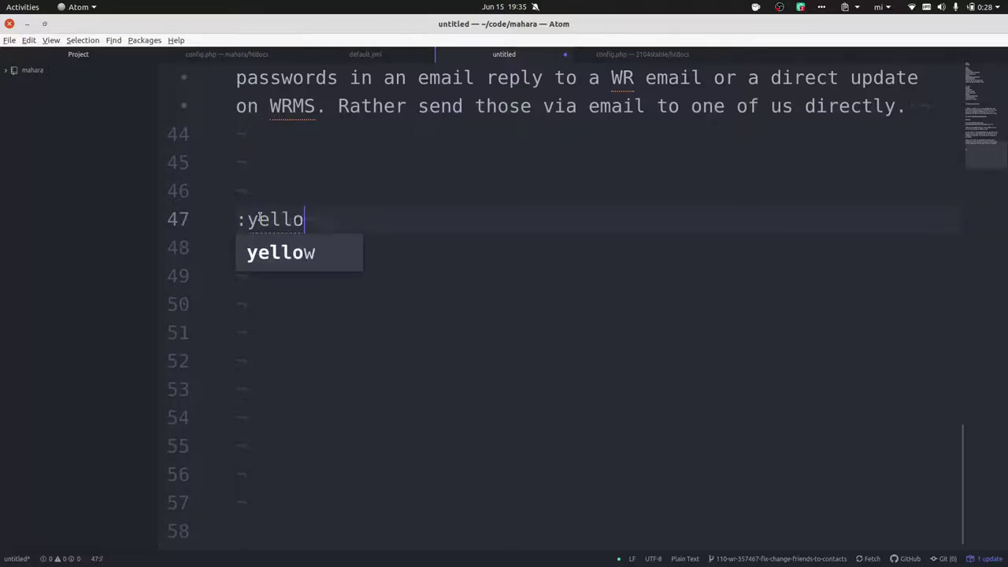
pyautogui.press('Tab')
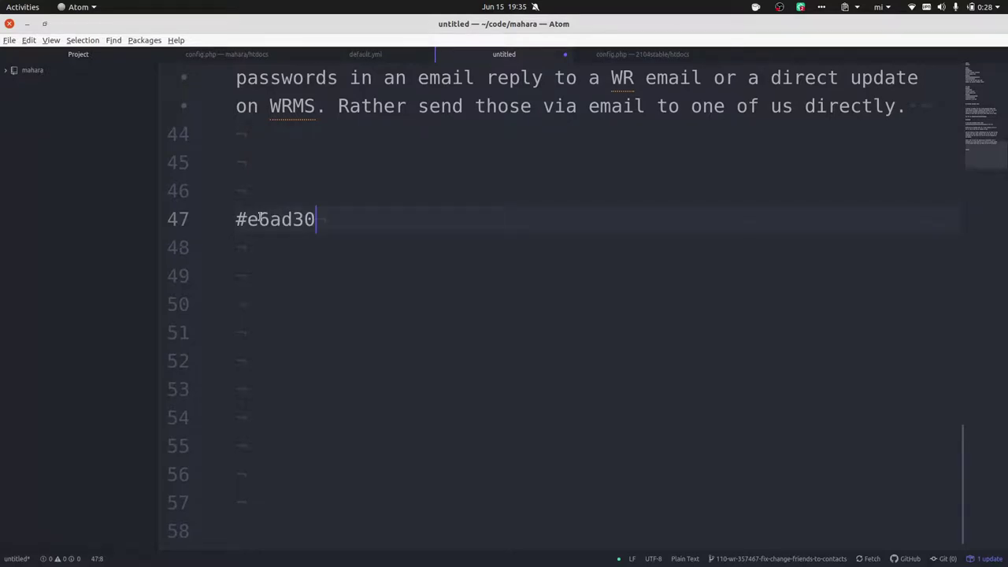
# Expand the :orange trigger into #dd8545 on the next line.
pyautogui.press('Return')
pyautogui.write(':or')
pyautogui.press('BackSpace')
pyautogui.write('ra')
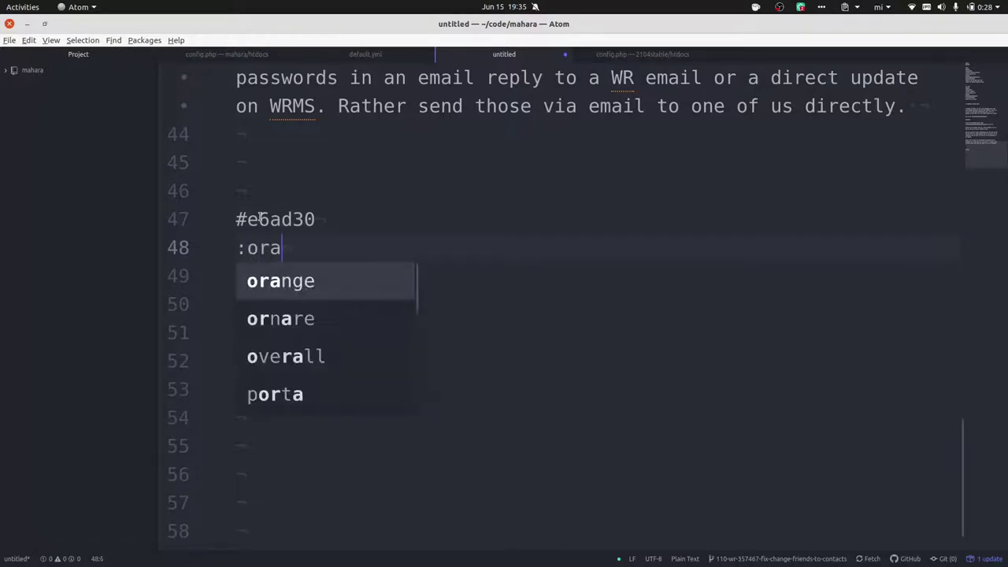
pyautogui.write('ng')
pyautogui.press('Tab')
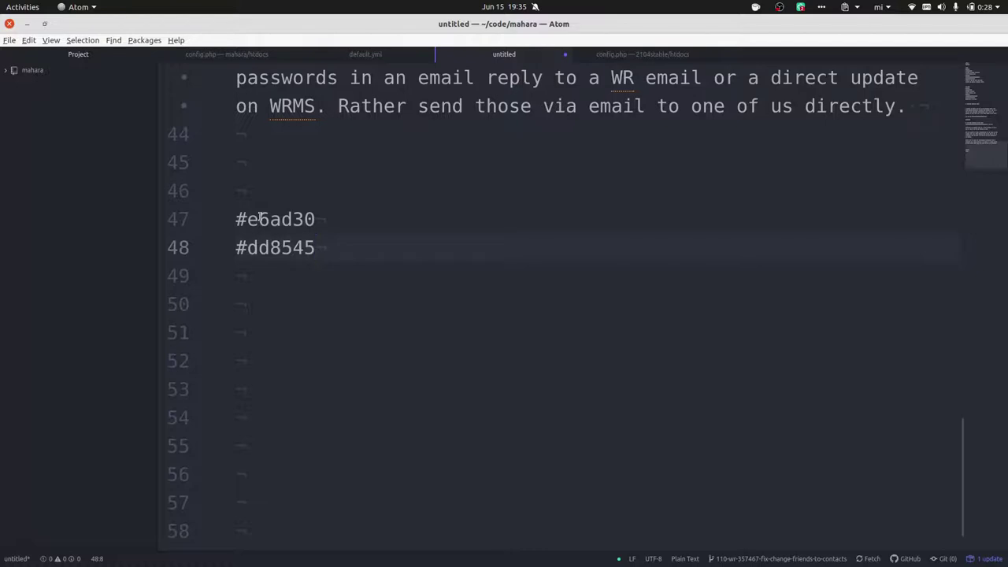
pyautogui.hotkey('alt', 'Tab')
pyautogui.hotkey('alt', 'Tab')
pyautogui.hotkey('alt', 'Tab')
pyautogui.hotkey('alt', 'Tab')
pyautogui.hotkey('alt', 'Tab')
pyautogui.hotkey('alt', 'Tab')
pyautogui.hotkey('alt', 'Tab')
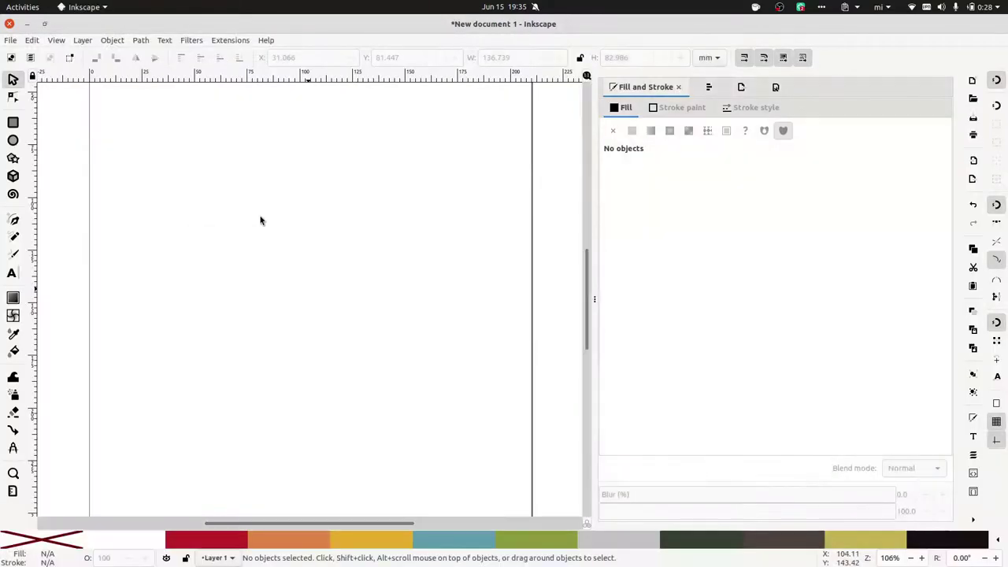
# Draw a large 140.622 × 118.768 mm rectangle on the Inkscape page and select its RGBA fill field.
pyautogui.click(14, 122)
pyautogui.moveTo(155, 142)
pyautogui.mouseDown()
pyautogui.moveTo(366, 268)
pyautogui.moveTo(435, 402)
pyautogui.moveTo(450, 391)
pyautogui.mouseUp()
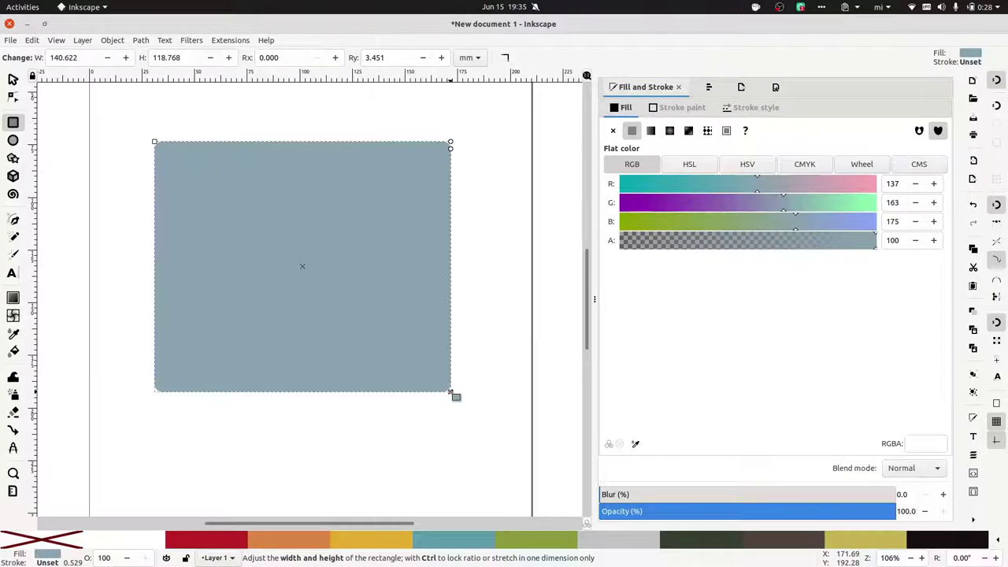
pyautogui.click(923, 445)
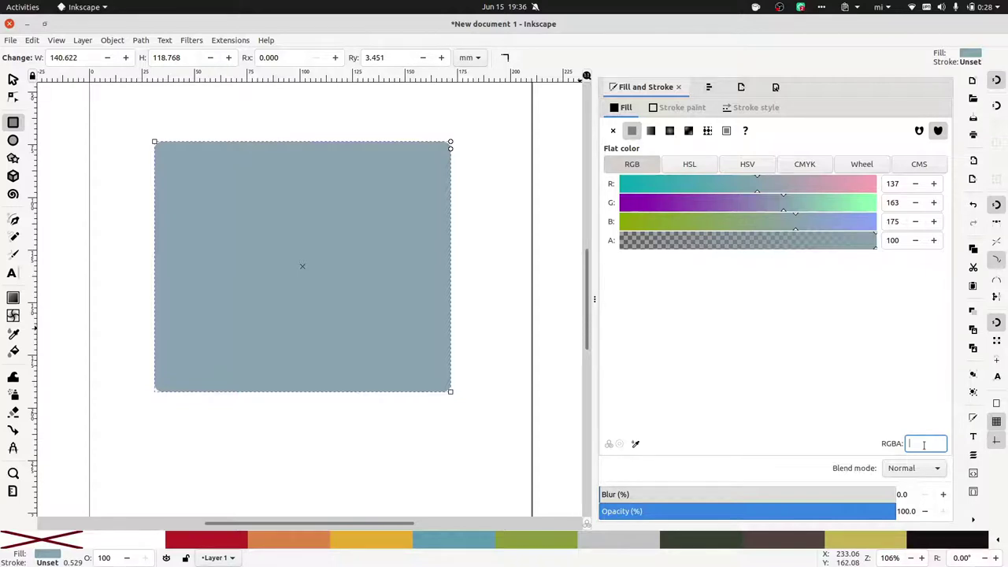
# Set the rectangle's fill to the catalystlightgreen code 889a3a using the Texpander picker.
pyautogui.hotkey('ctrl', 'alt', 'space')
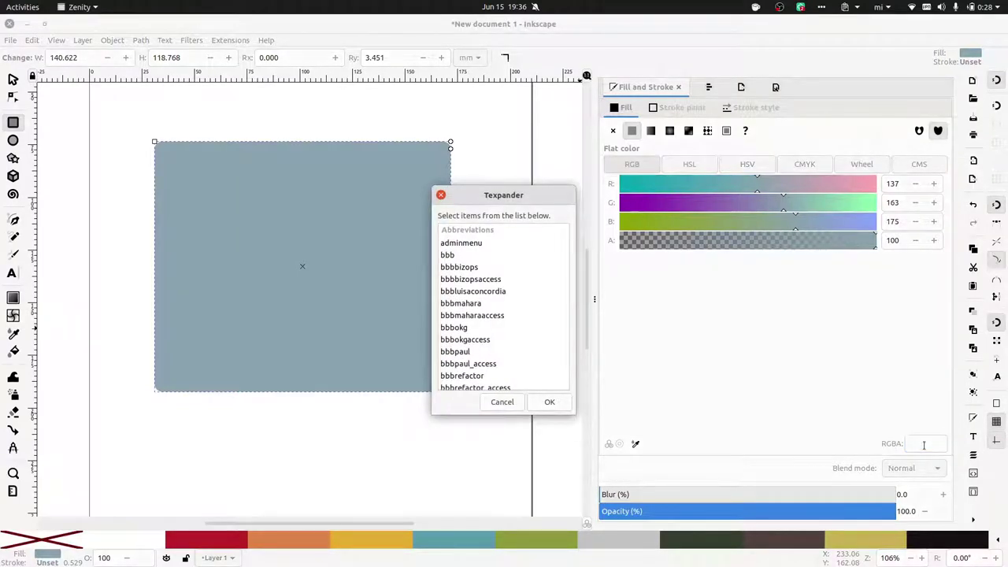
pyautogui.write('cata')
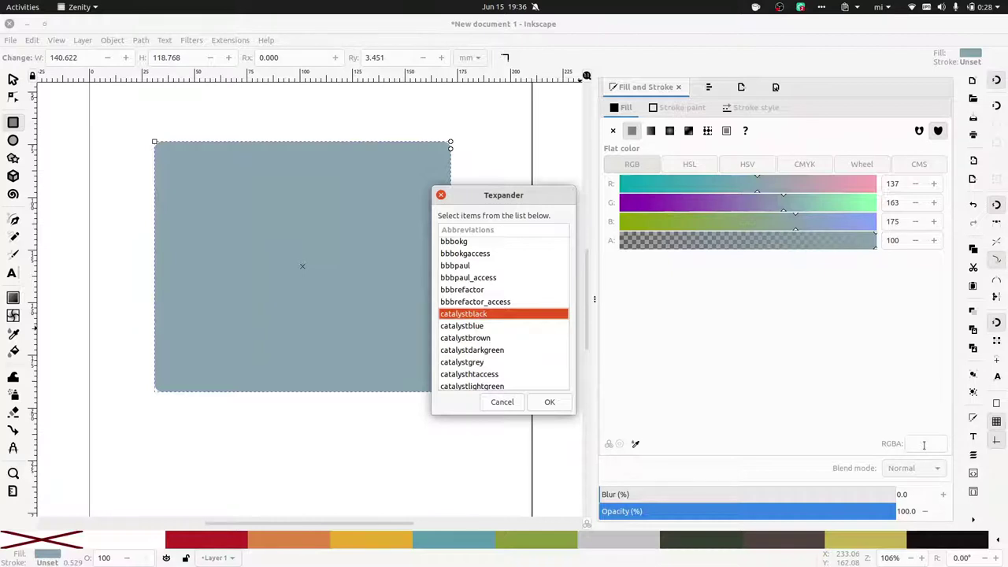
pyautogui.press('Down')
pyautogui.press('Down')
pyautogui.press('Down')
pyautogui.press('Down')
pyautogui.press('Down')
pyautogui.press('Down')
pyautogui.press('Down')
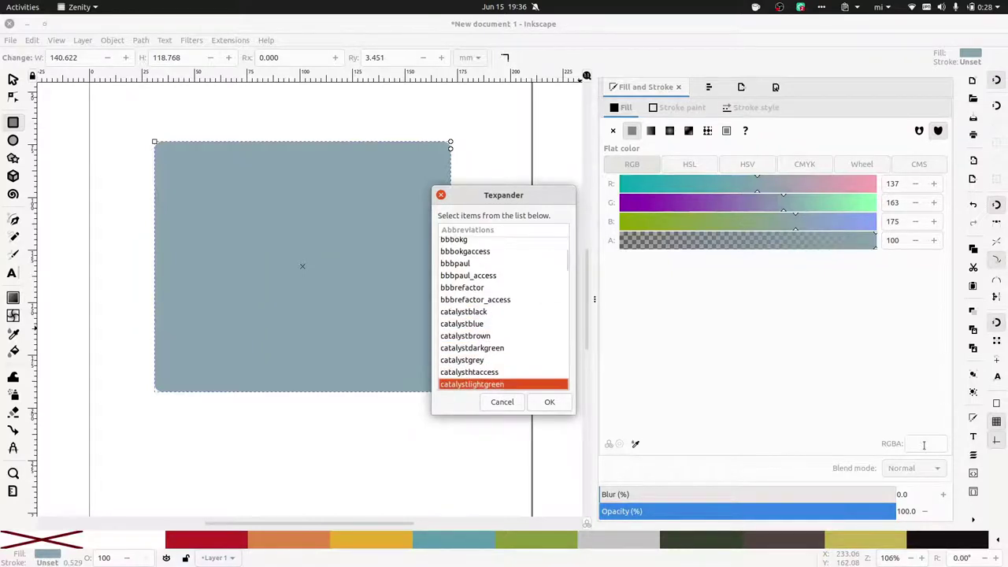
pyautogui.press('Up')
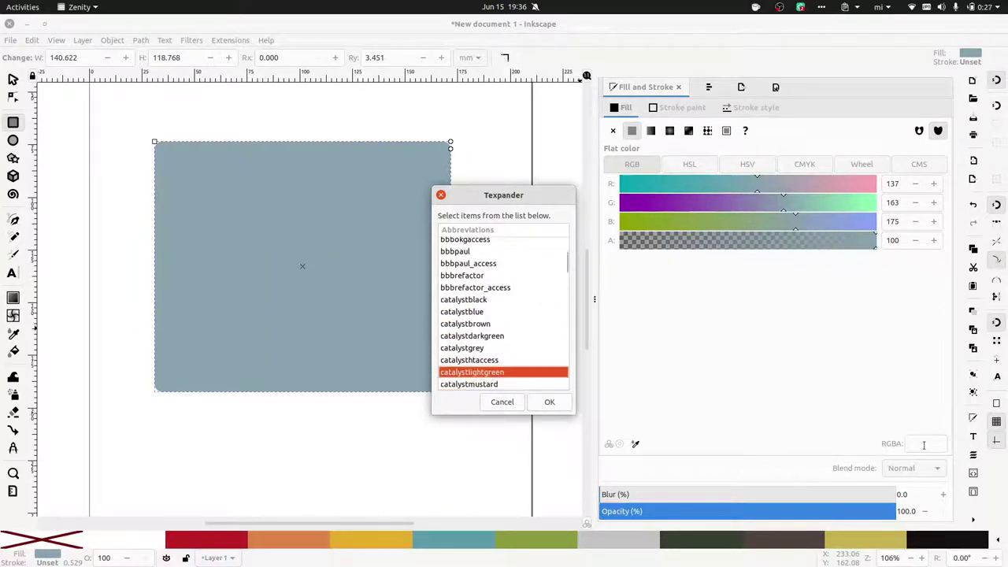
pyautogui.press('Return')
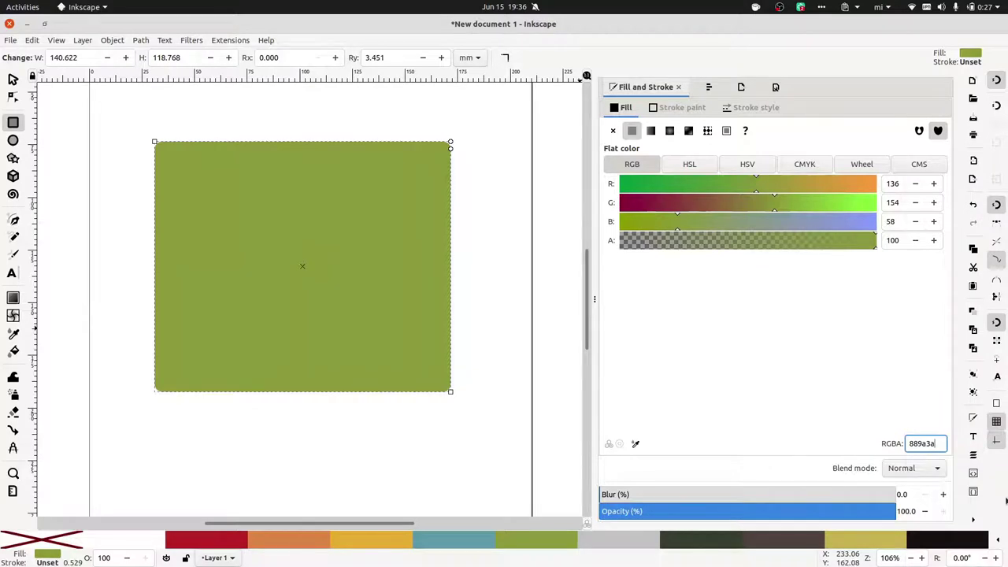
pyautogui.hotkey('alt', 'Tab')
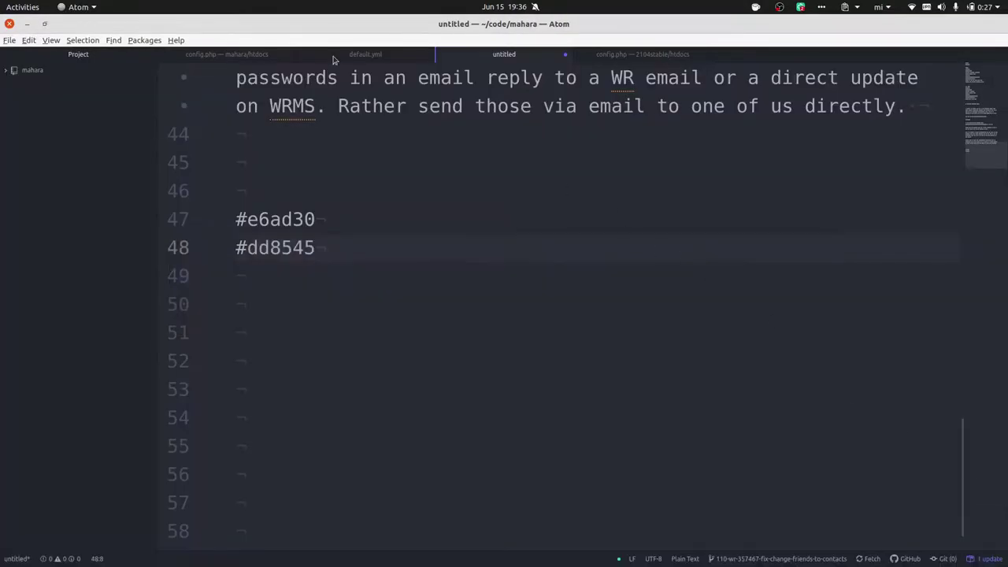
# Insert the wossat snippet below the Hi there! entry in default.yml, adding trigger :wossat with its WOSSAT welcome text.
pyautogui.click(349, 58)
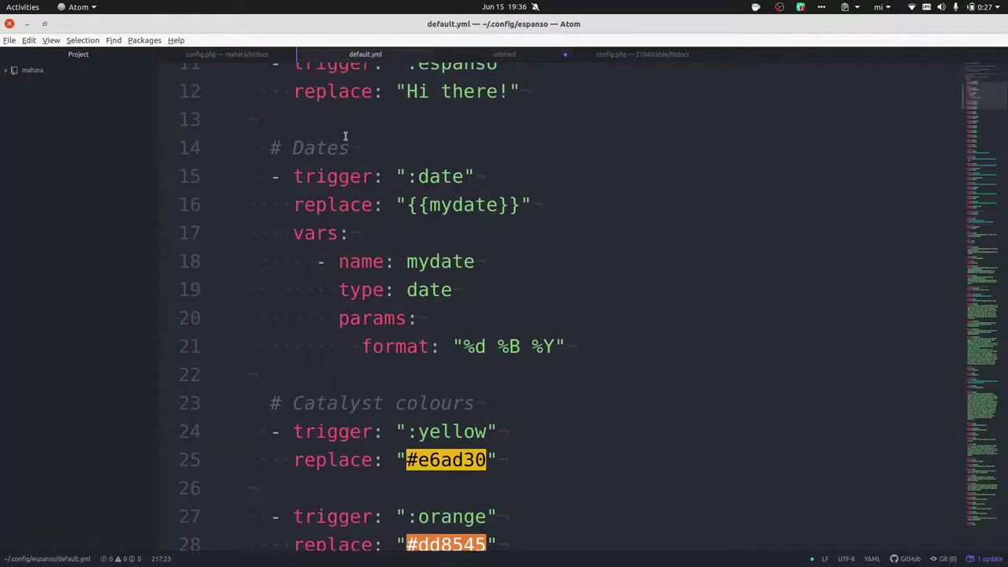
pyautogui.scroll(5, 350, 134)
pyautogui.scroll(-2, 349, 132)
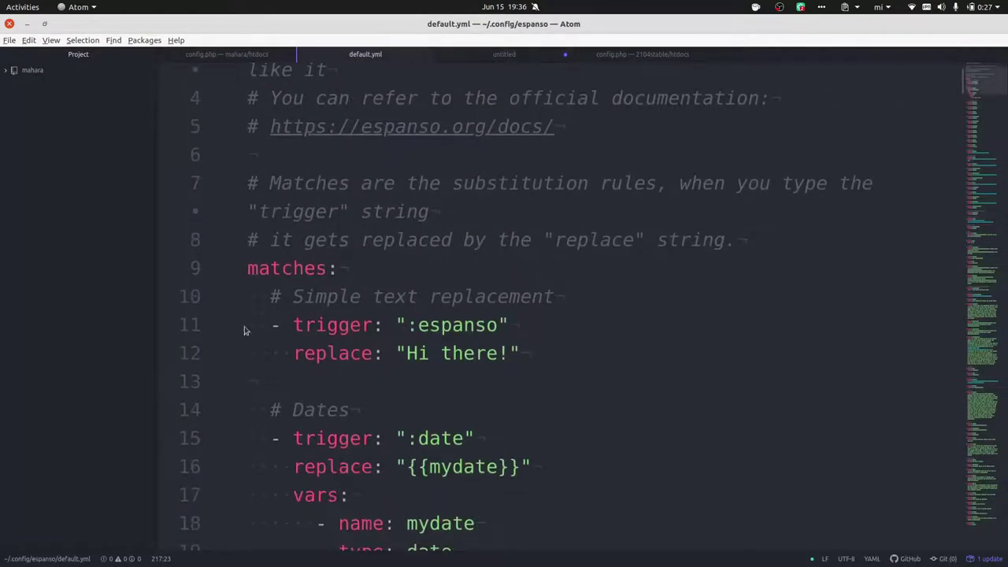
pyautogui.click(267, 370)
pyautogui.press('Return')
pyautogui.press('Return')
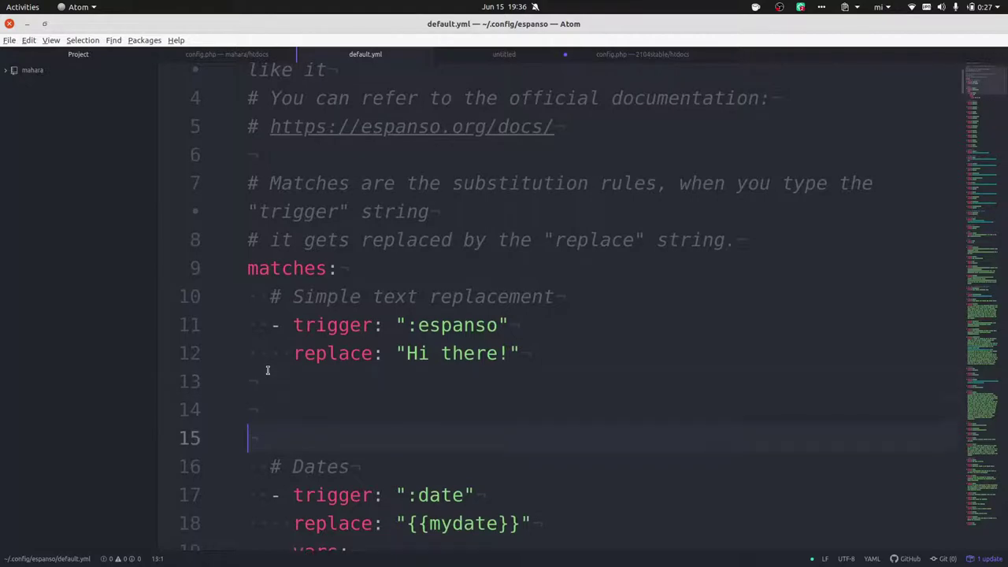
pyautogui.press('Up')
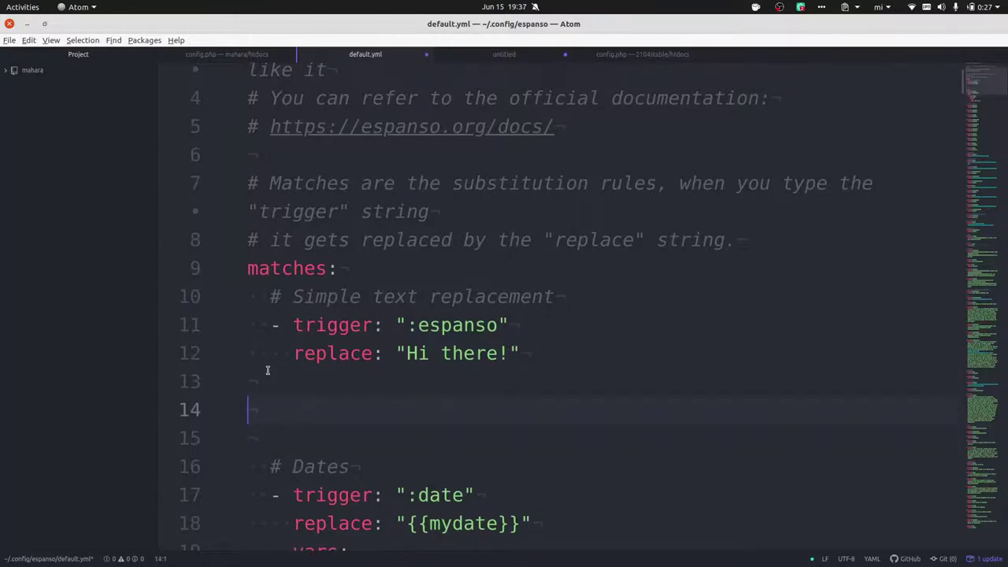
pyautogui.hotkey('ctrl', 'space')
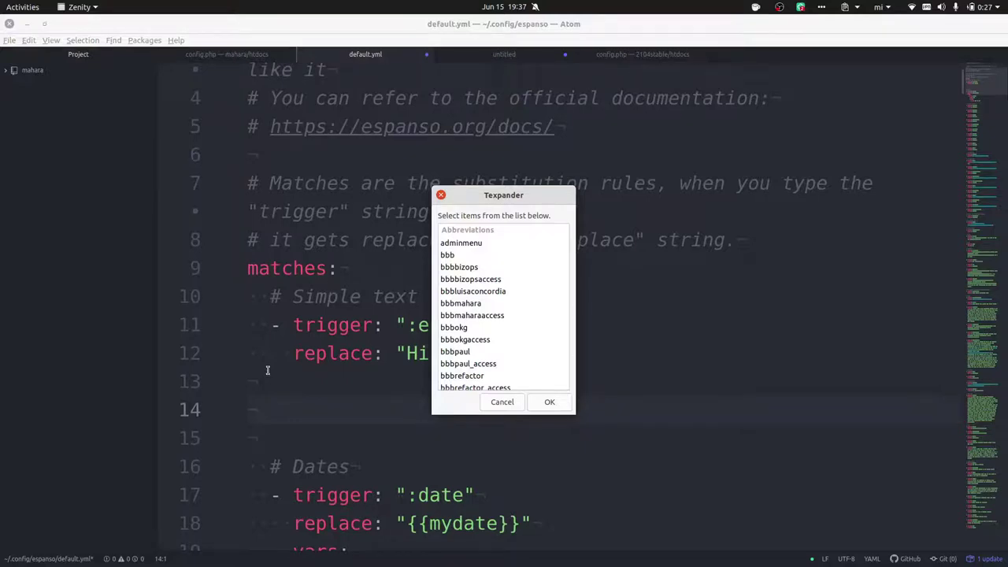
pyautogui.write('wossat')
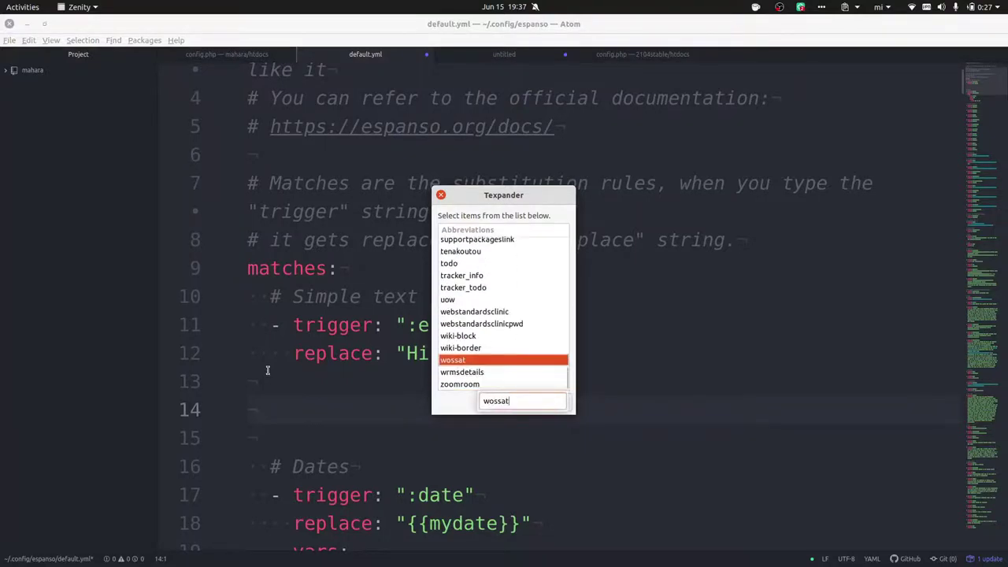
pyautogui.press('Return')
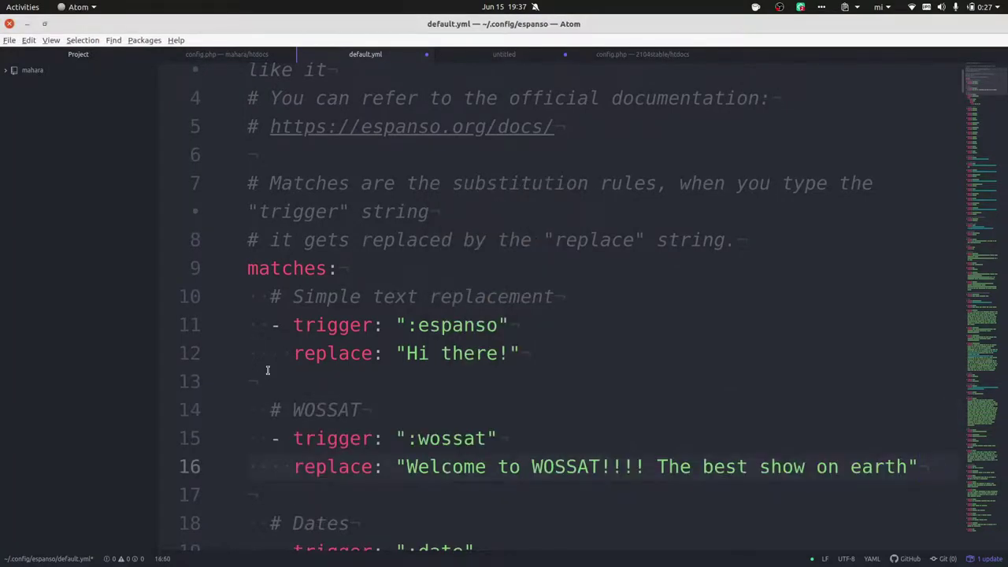
# Highlight the :espanso trigger with its replacement, then just its colon prefix.
pyautogui.scroll(-3, 508, 315)
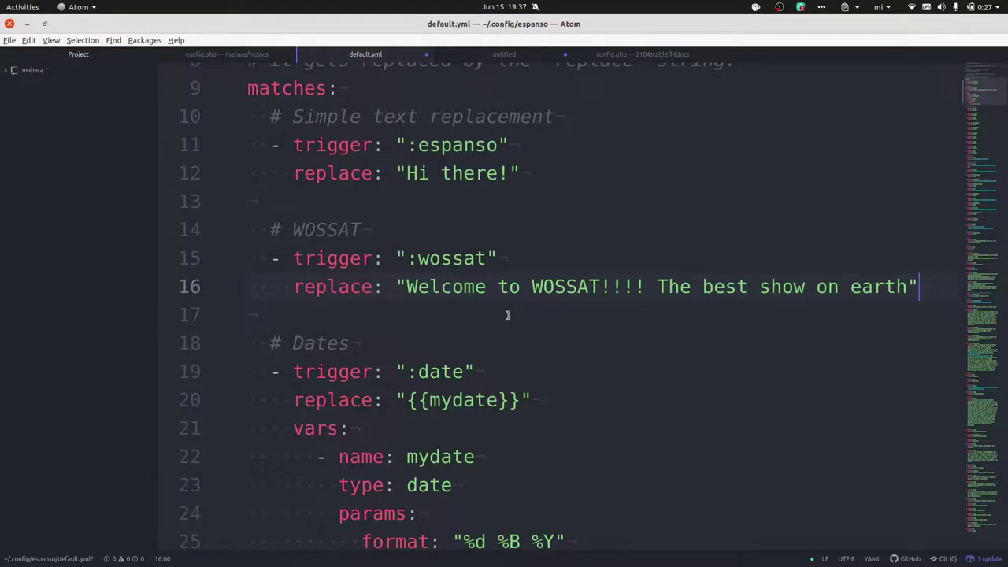
pyautogui.click(290, 135)
pyautogui.moveTo(290, 136); pyautogui.dragTo(525, 171)
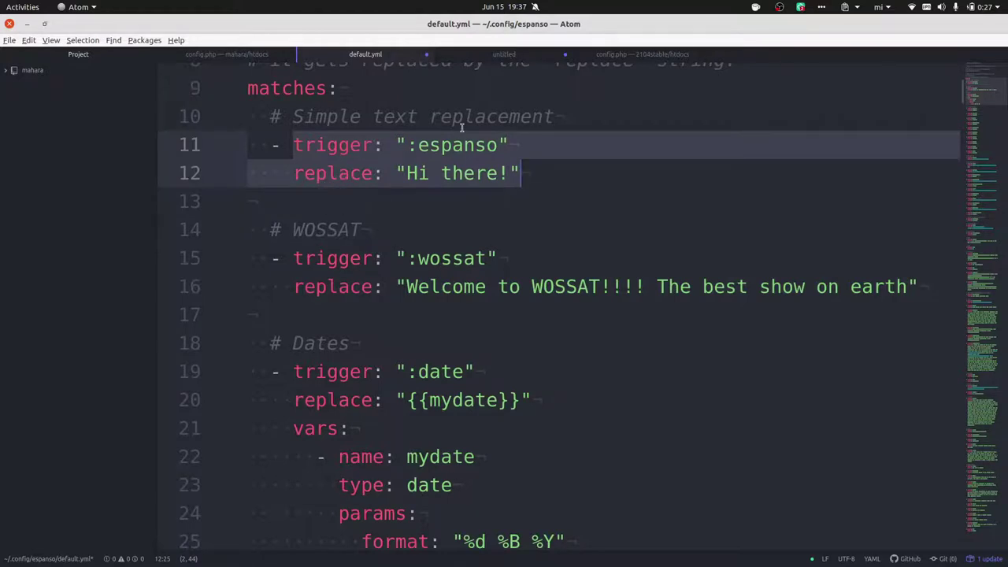
pyautogui.click(415, 148)
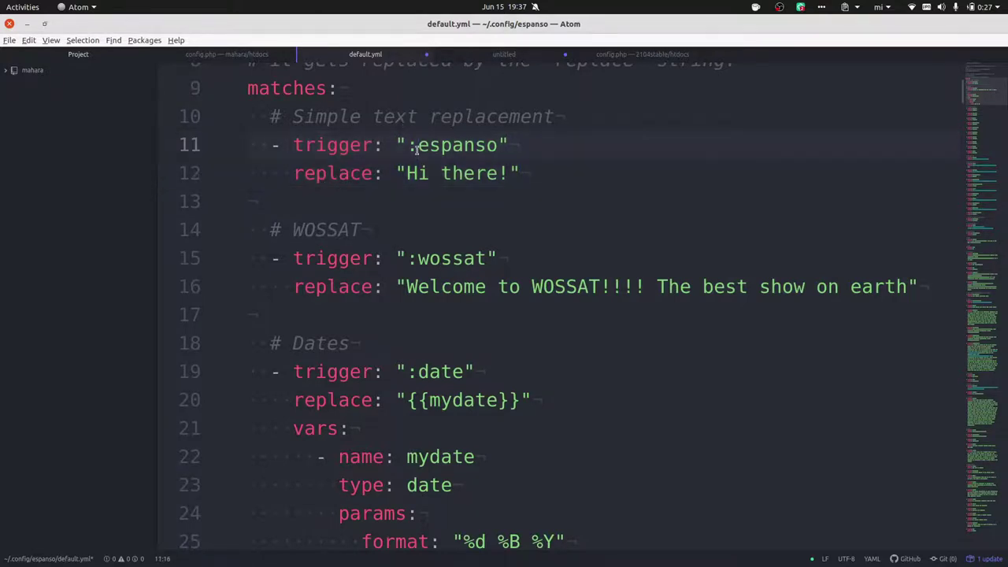
pyautogui.moveTo(416, 148); pyautogui.dragTo(410, 149)
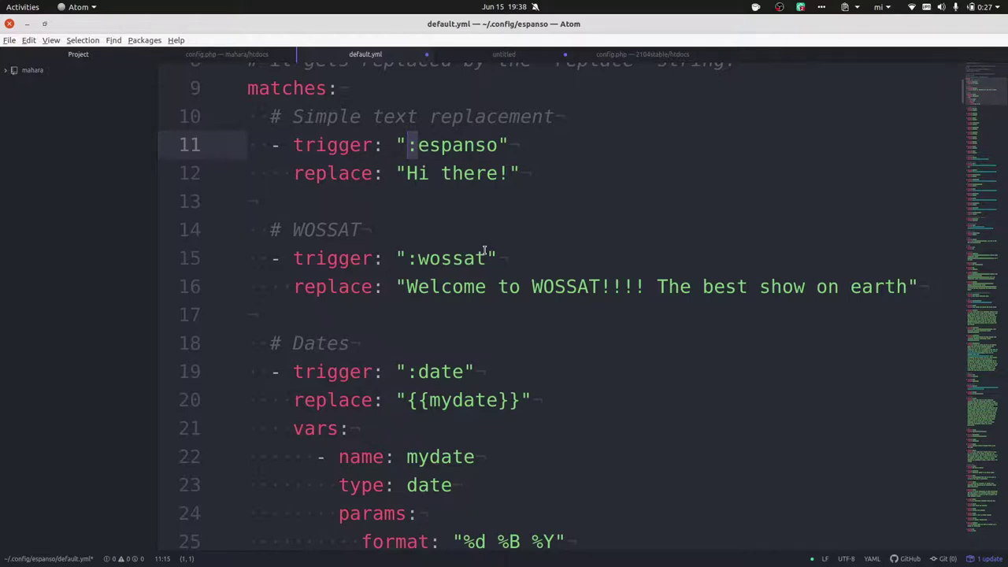
# Shorten the wossat trigger to :w, save default.yml, and switch to gedit.
pyautogui.click(485, 251)
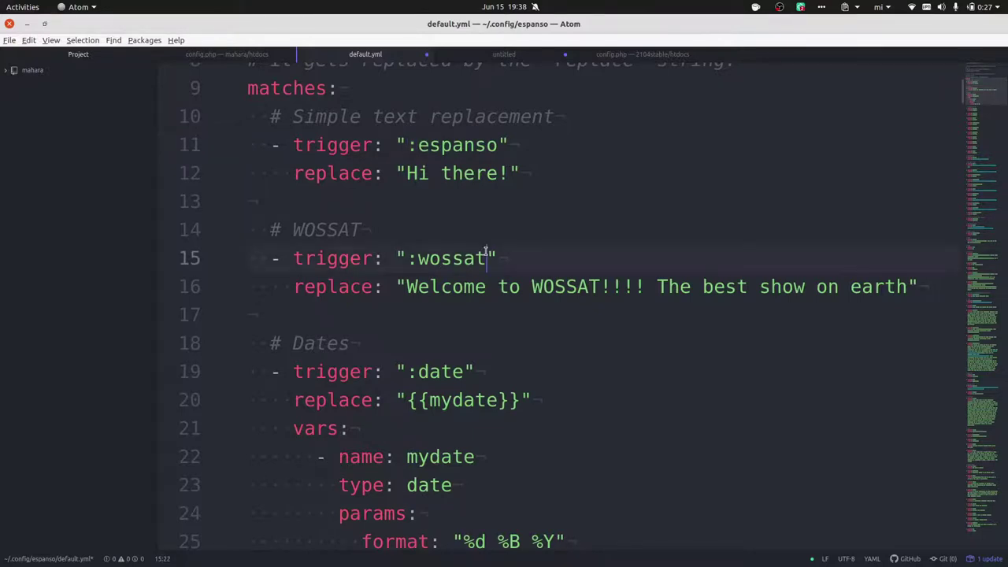
pyautogui.press('BackSpace')
pyautogui.press('BackSpace')
pyautogui.press('BackSpace')
pyautogui.press('BackSpace')
pyautogui.press('BackSpace')
pyautogui.hotkey('ctrl', 's')
pyautogui.hotkey('alt', 'Tab')
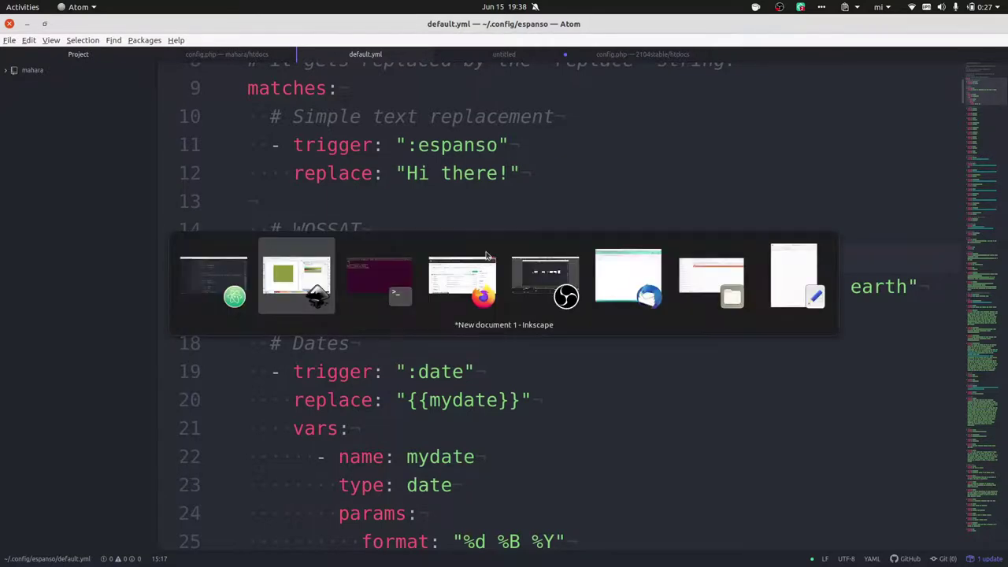
pyautogui.hotkey('alt', 'Tab')
pyautogui.hotkey('alt', 'Tab')
pyautogui.hotkey('alt', 'Tab')
pyautogui.hotkey('alt', 'Tab')
pyautogui.hotkey('alt', 'Tab')
pyautogui.hotkey('alt', 'Tab')
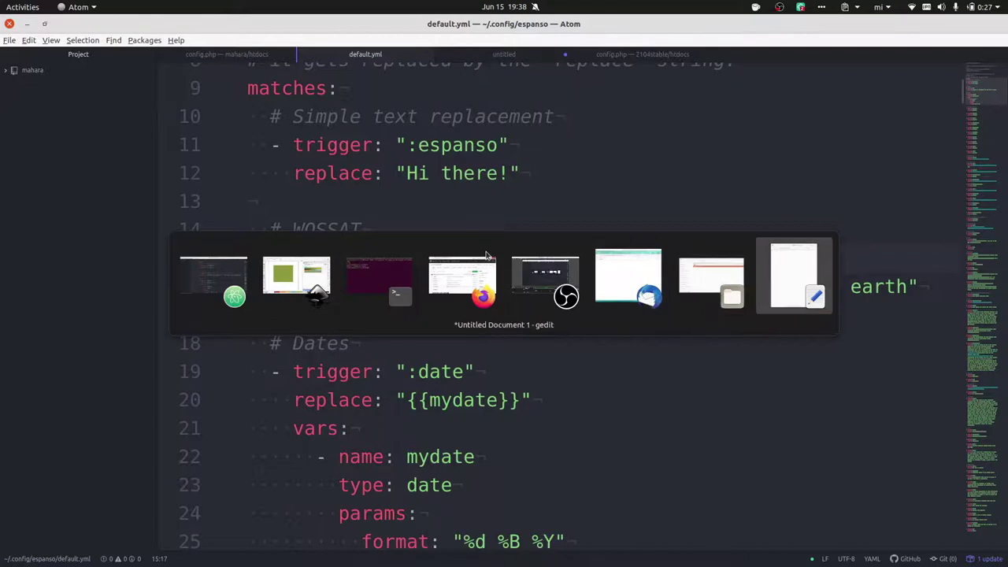
pyautogui.write(':')
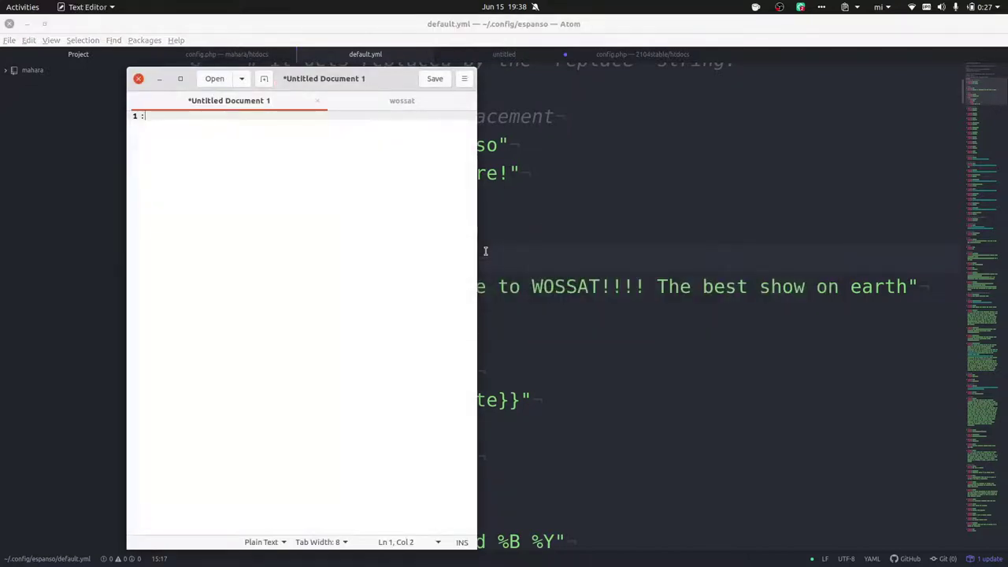
pyautogui.write('wossat')
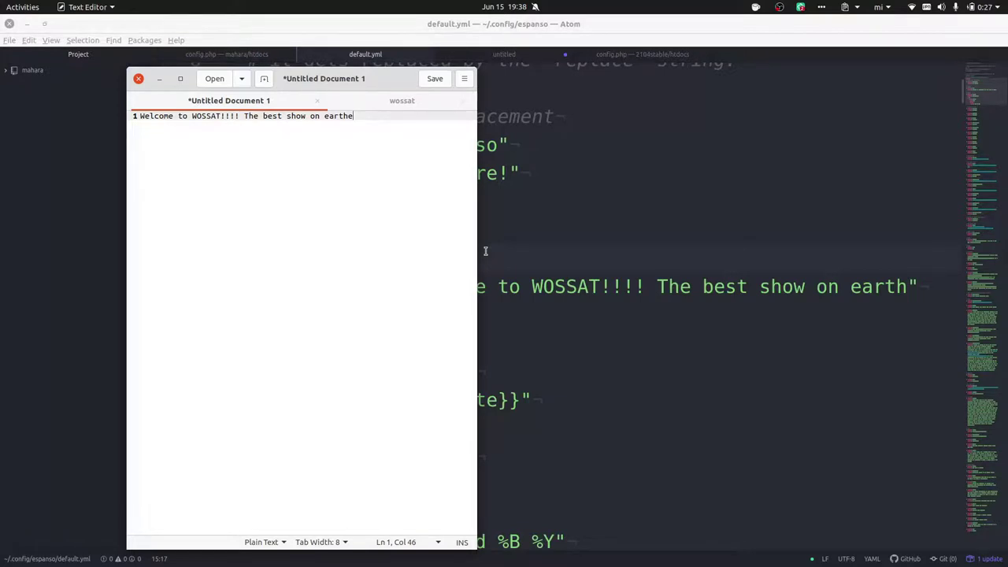
pyautogui.press('BackSpace')
pyautogui.press('BackSpace')
pyautogui.press('BackSpace')
pyautogui.press('BackSpace')
pyautogui.press('BackSpace')
pyautogui.press('BackSpace')
pyautogui.press('BackSpace')
pyautogui.press('BackSpace')
pyautogui.press('BackSpace')
pyautogui.press('BackSpace')
pyautogui.press('BackSpace')
pyautogui.press('BackSpace')
pyautogui.press('BackSpace')
pyautogui.press('BackSpace')
pyautogui.press('BackSpace')
pyautogui.press('BackSpace')
pyautogui.press('BackSpace')
pyautogui.press('BackSpace')
pyautogui.press('BackSpace')
pyautogui.press('BackSpace')
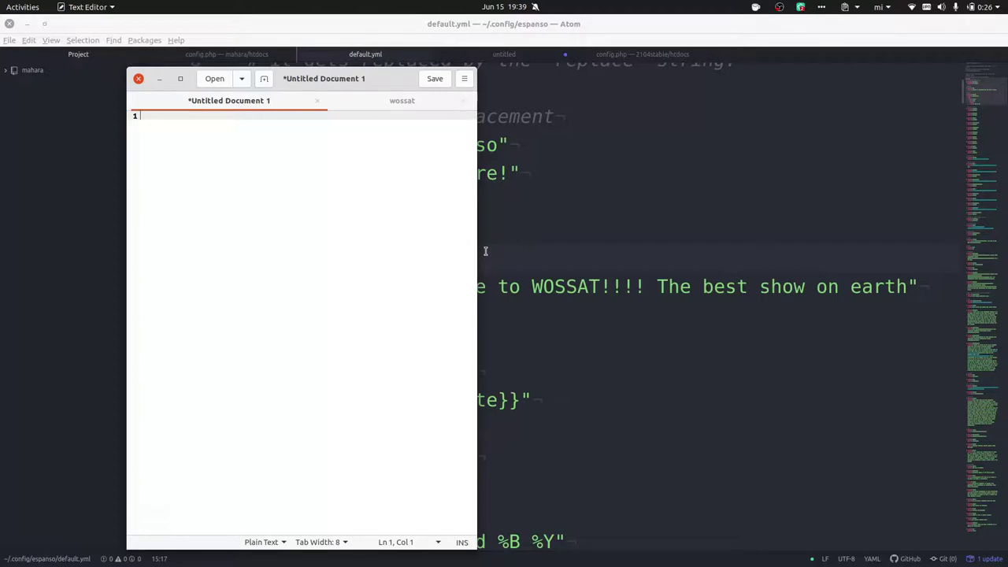
# Bring default.yml back to the front and scroll down to the Catalyst colours triggers.
pyautogui.click(728, 185)
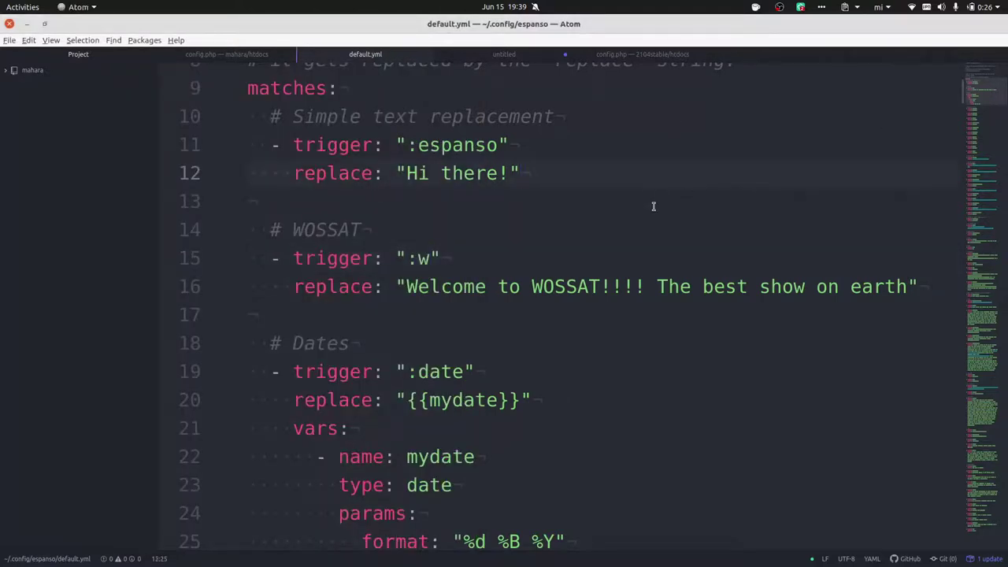
pyautogui.scroll(-1, 653, 207)
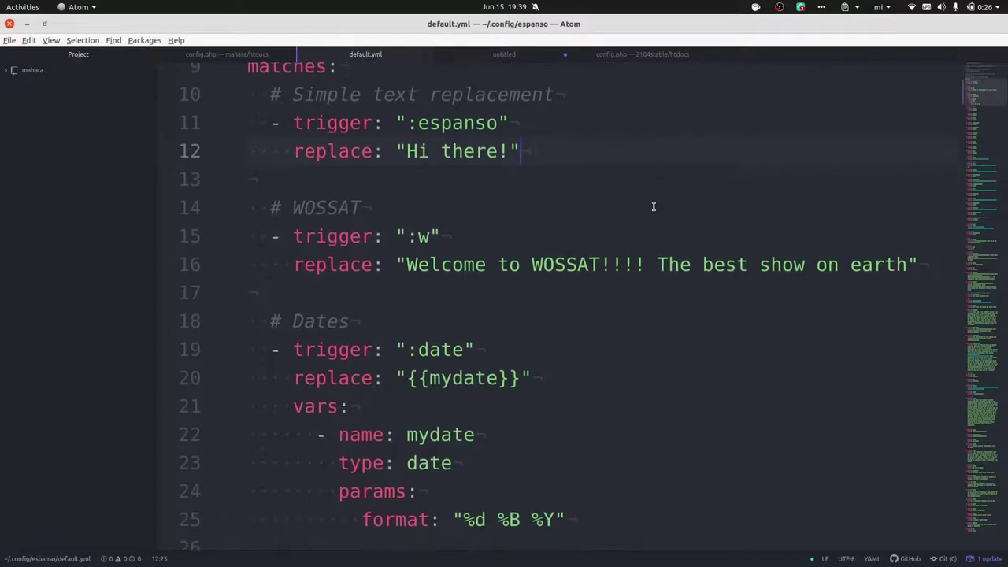
pyautogui.scroll(-5, 652, 206)
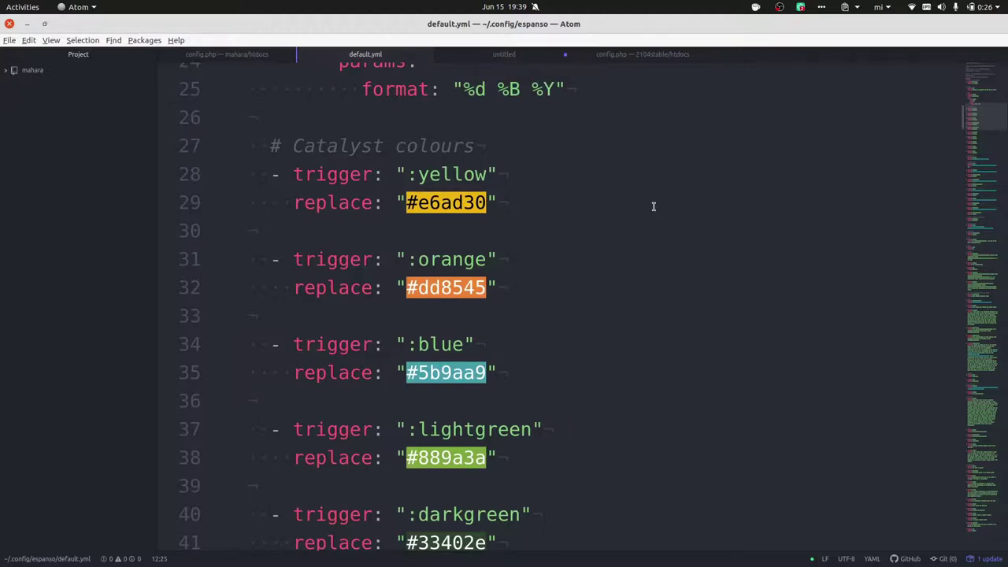
pyautogui.hotkey('ctrl', 'f')
# Find 'wrmsdetails' and highlight the \n\n line break after 'know.' on line 153.
pyautogui.write('wrms')
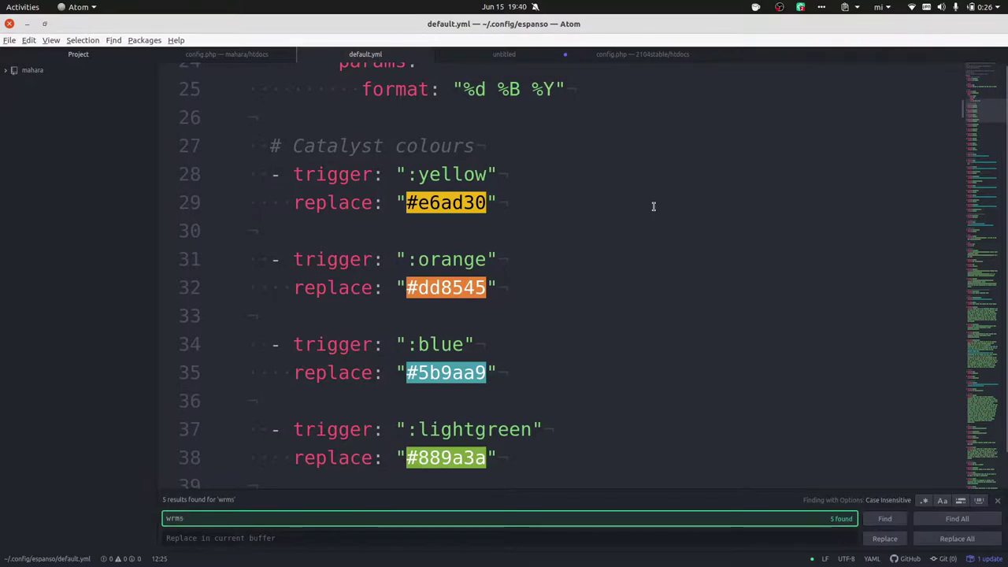
pyautogui.write('details')
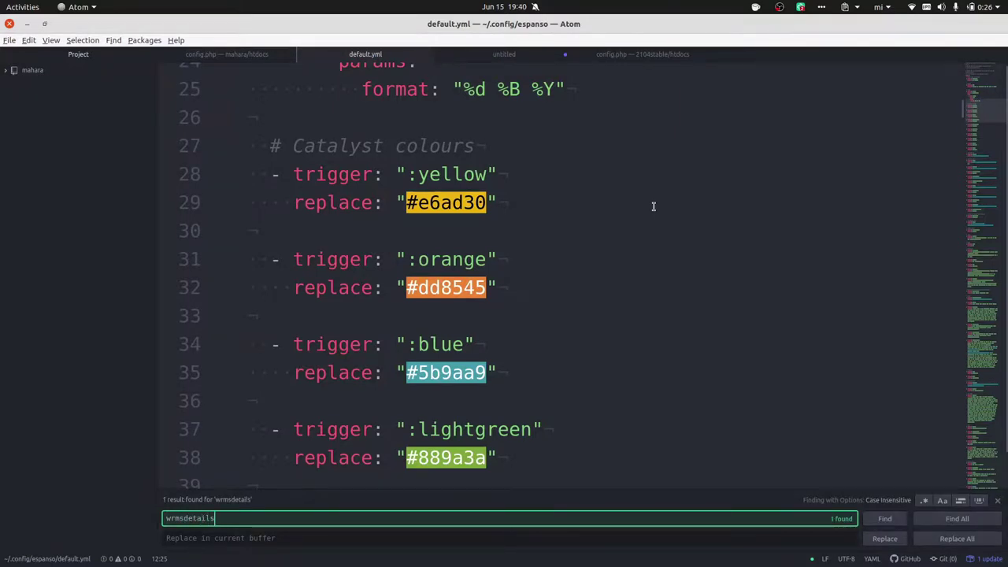
pyautogui.press('Return')
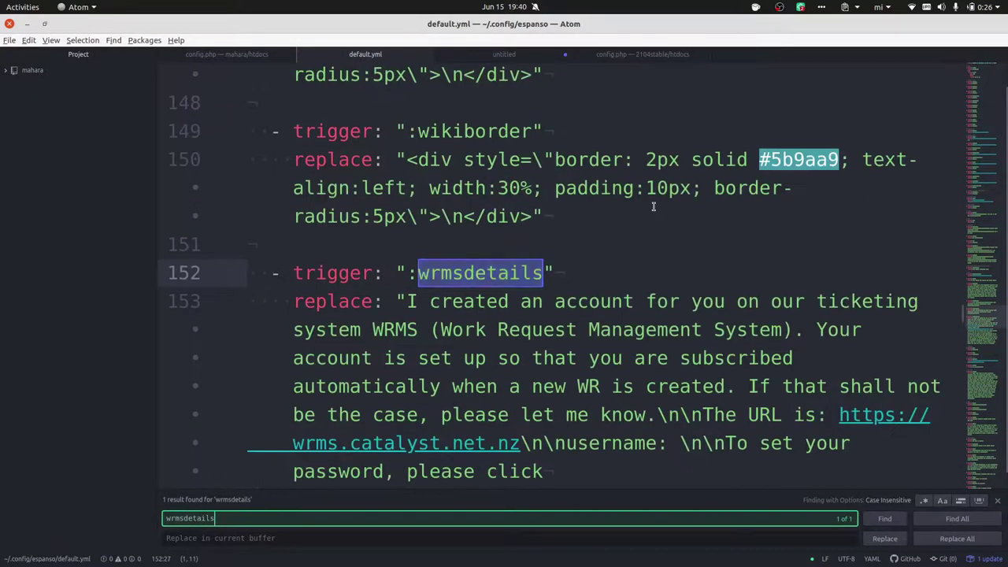
pyautogui.scroll(-4, 877, 262)
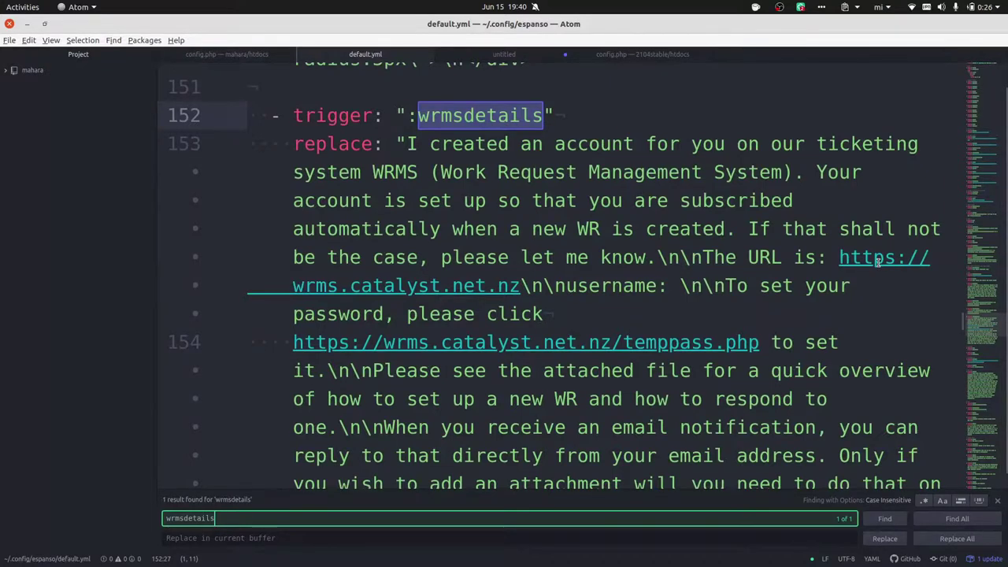
pyautogui.click(656, 257)
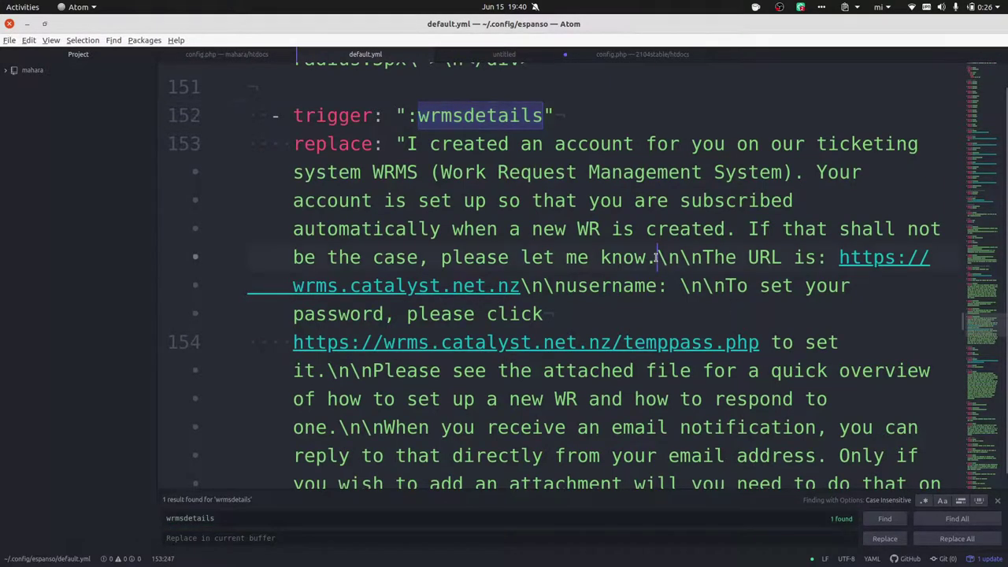
pyautogui.moveTo(656, 257); pyautogui.dragTo(702, 258)
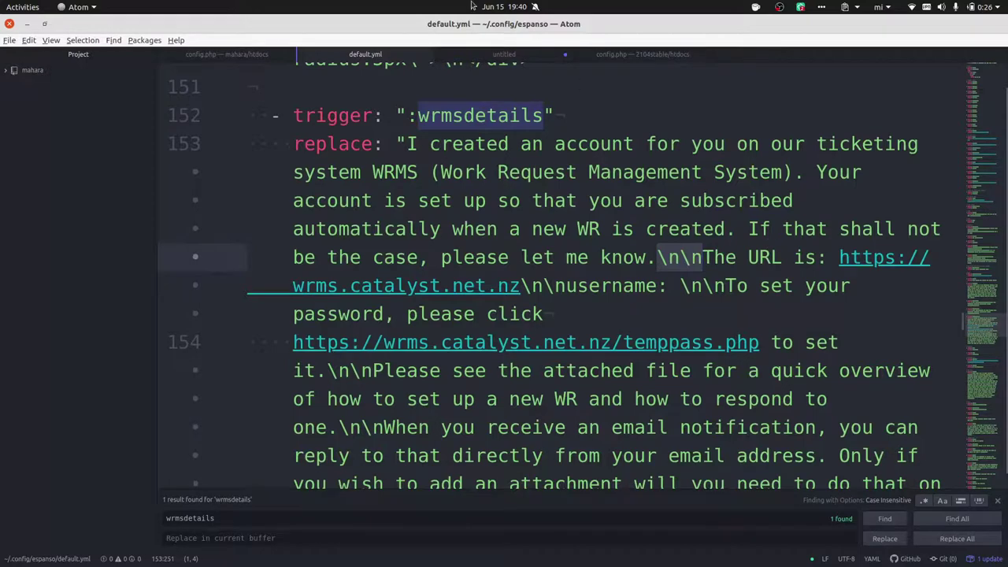
# Clear all text from the untitled Atom document.
pyautogui.click(485, 55)
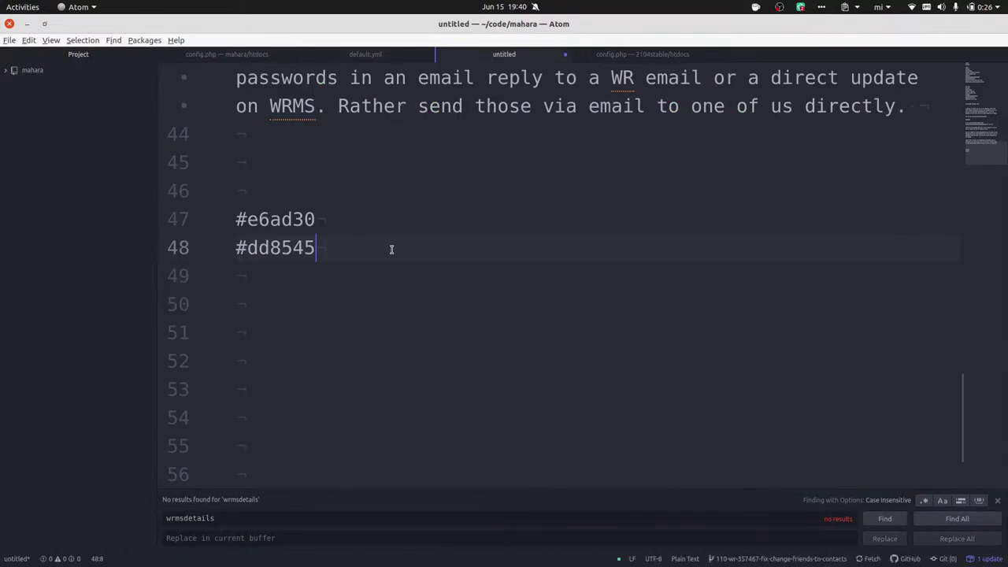
pyautogui.hotkey('ctrl', 'a')
pyautogui.press('BackSpace')
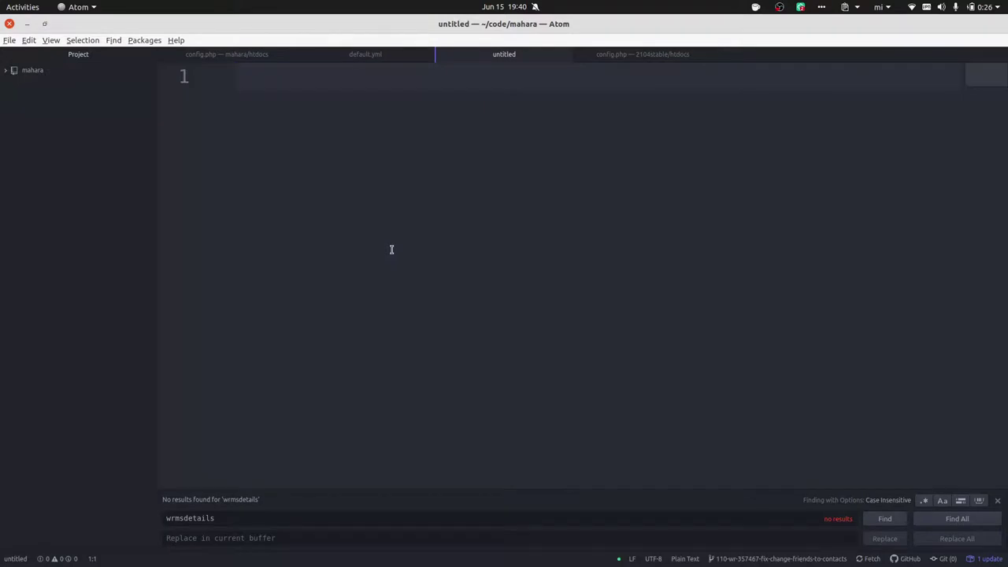
# Open the Texpander picker and filter abbreviations by 'sign', then by 'sgn'.
pyautogui.hotkey('ctrl', 'space')
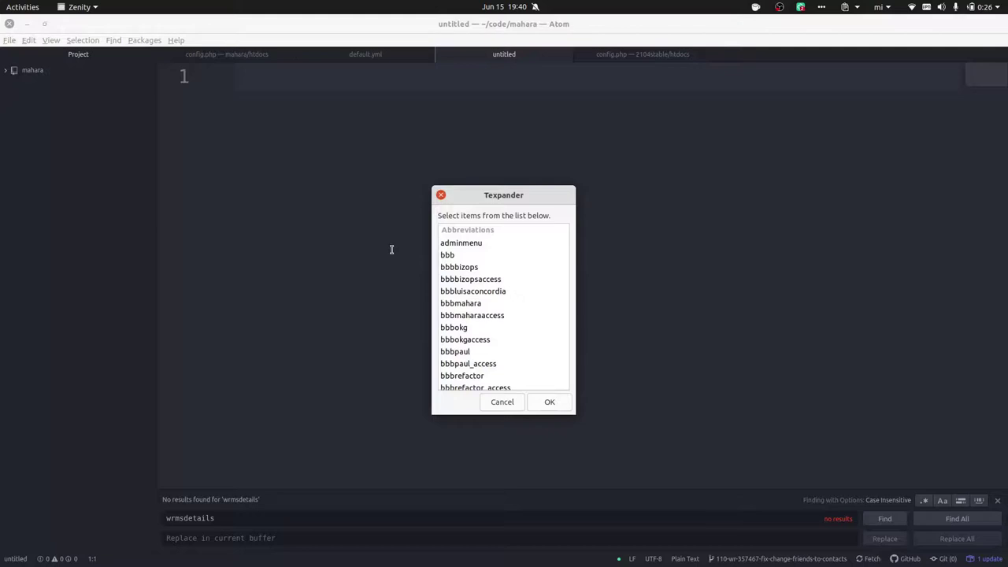
pyautogui.write('sign')
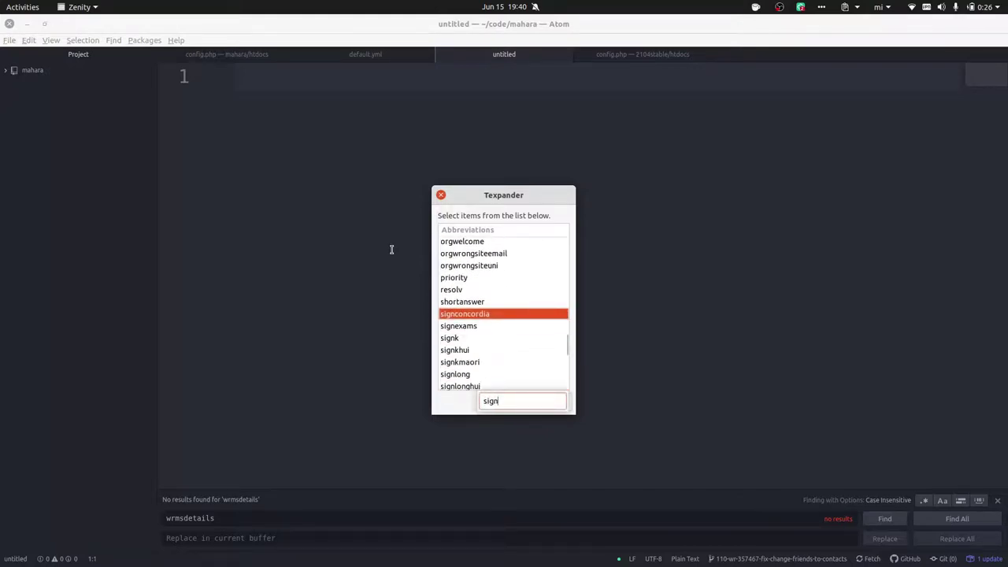
pyautogui.press('Down')
pyautogui.press('Down')
pyautogui.press('Down')
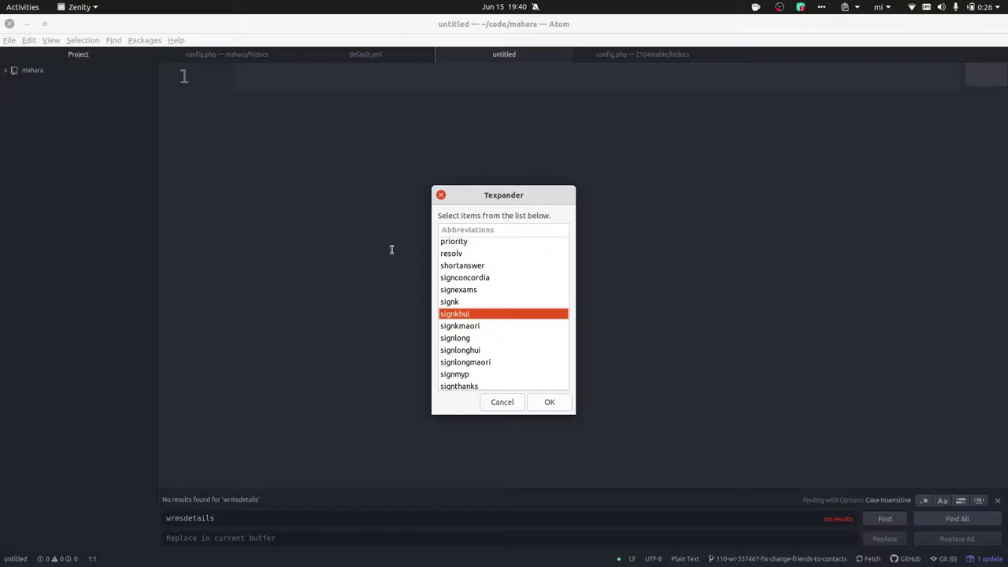
pyautogui.press('Escape')
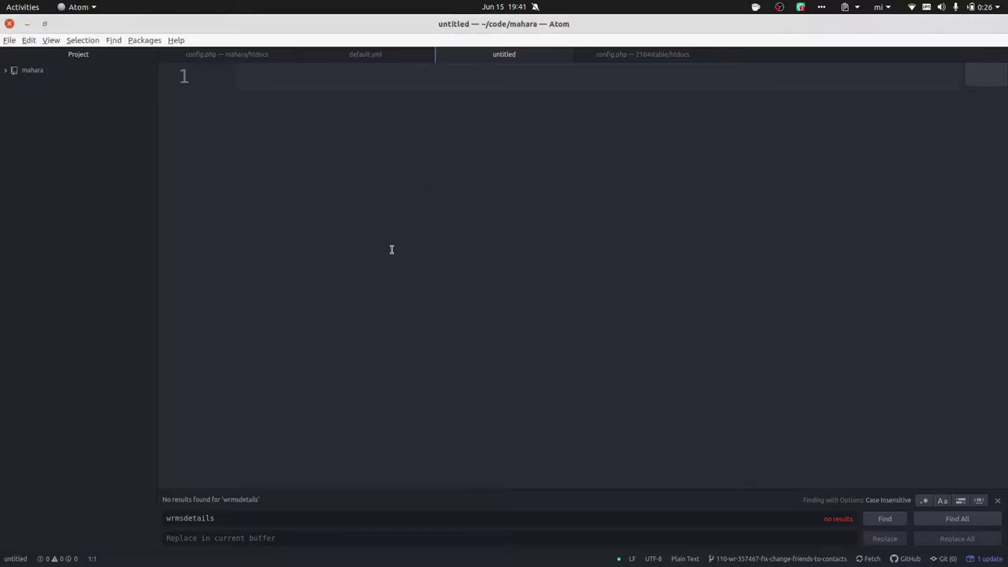
pyautogui.hotkey('ctrl', 'space')
pyautogui.write('s')
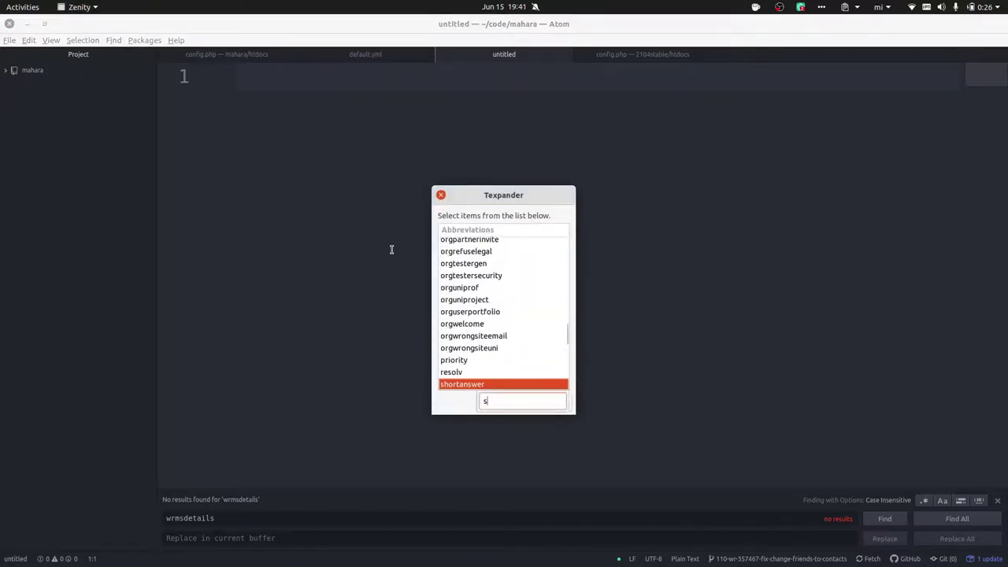
pyautogui.write('gn')
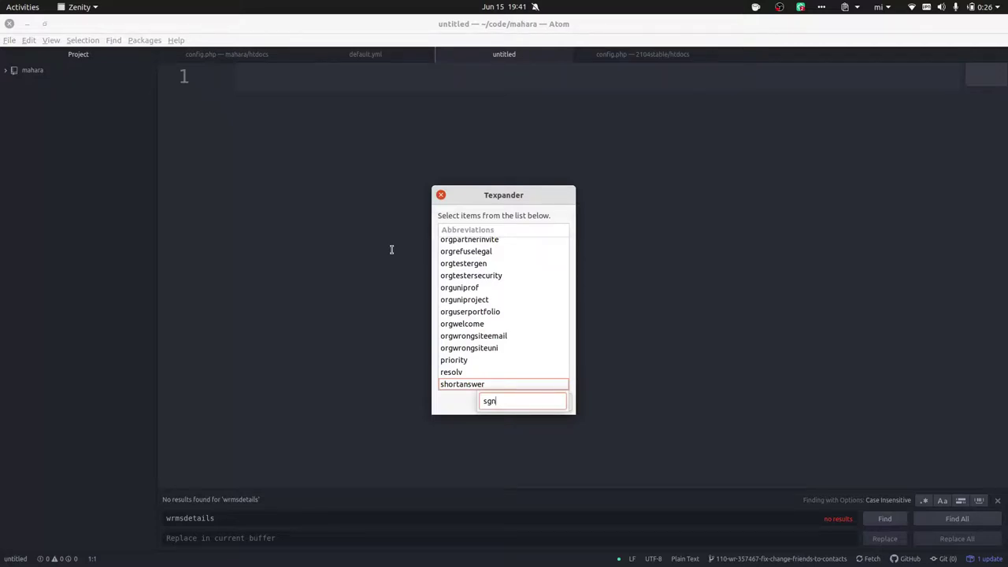
pyautogui.press('Escape')
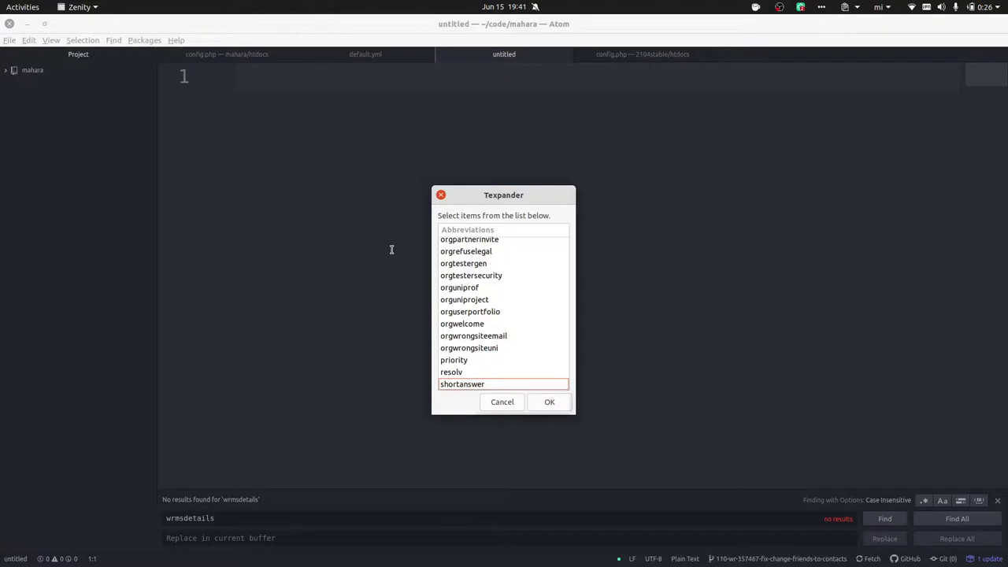
# Accept the chosen abbreviation so the signature's first name fills line 1.
pyautogui.press('Return')
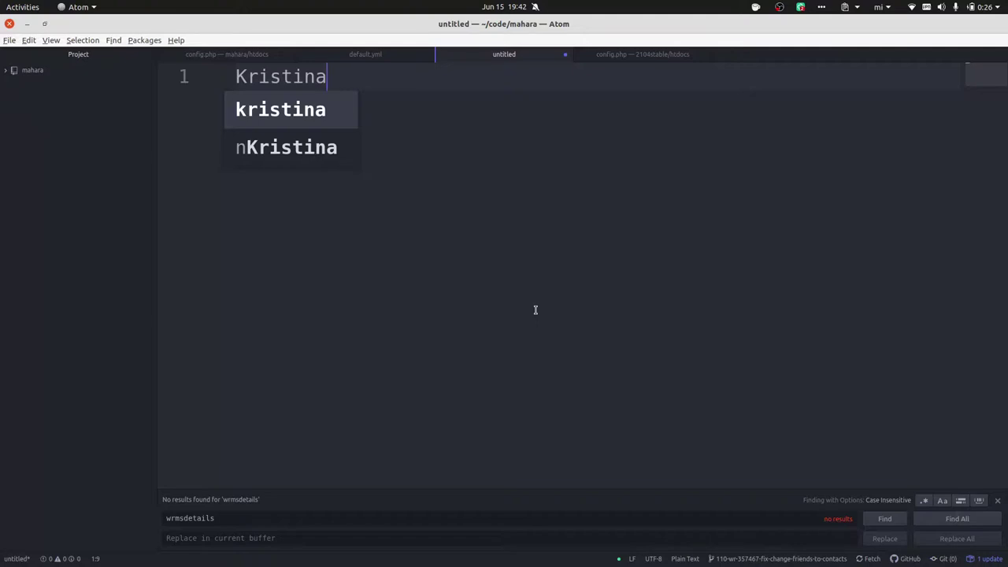
# Switch to Firefox and view the espanso.org homepage tab.
pyautogui.hotkey('alt', 'Tab')
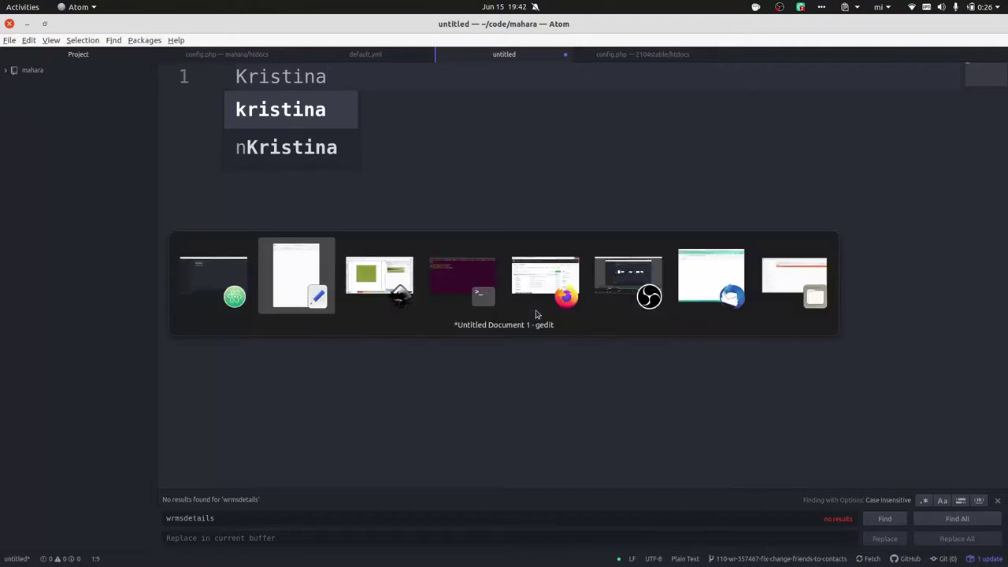
pyautogui.hotkey('alt', 'Tab')
pyautogui.hotkey('alt', 'Tab')
pyautogui.hotkey('alt', 'Tab')
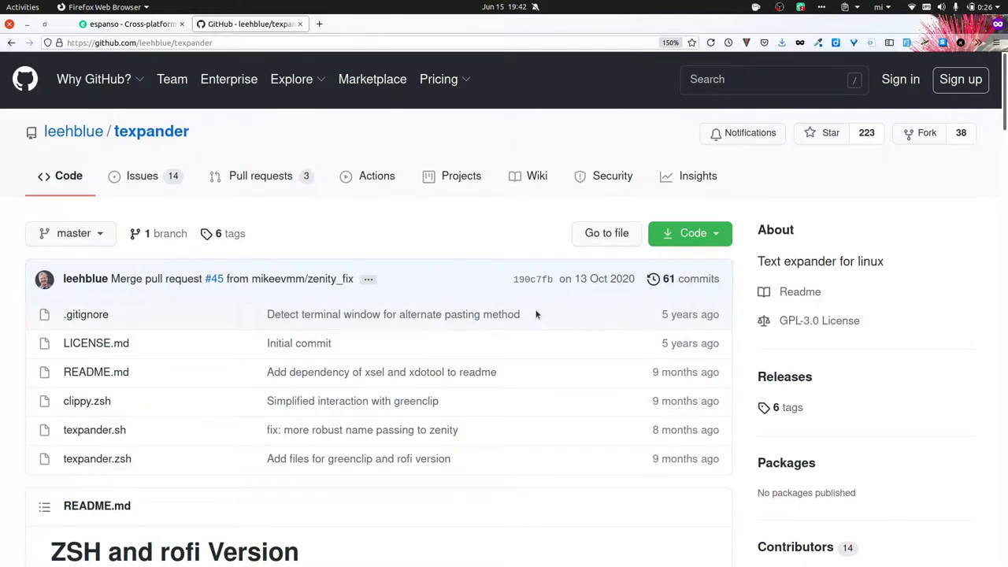
pyautogui.click(115, 26)
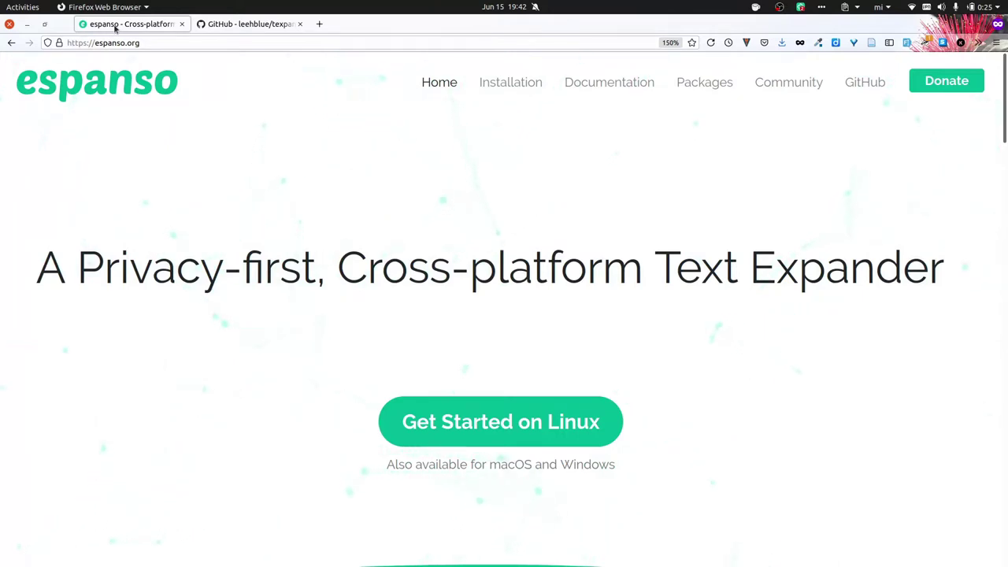
# Return to the texpander GitHub tab and scroll through its README Installation and Usage sections.
pyautogui.click(258, 25)
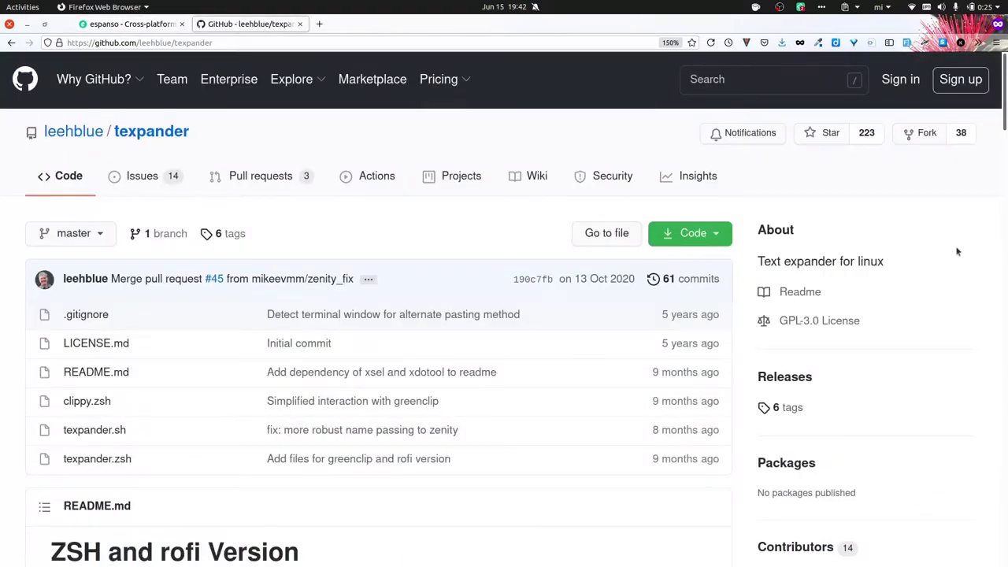
pyautogui.scroll(-6, 1006, 343)
pyautogui.scroll(-4, 1006, 343)
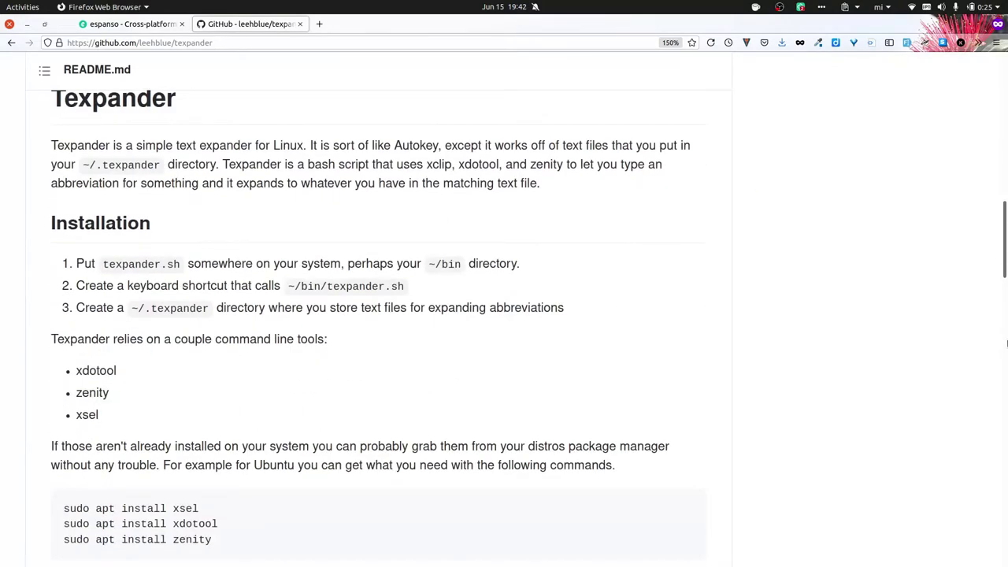
pyautogui.scroll(-2, 1006, 343)
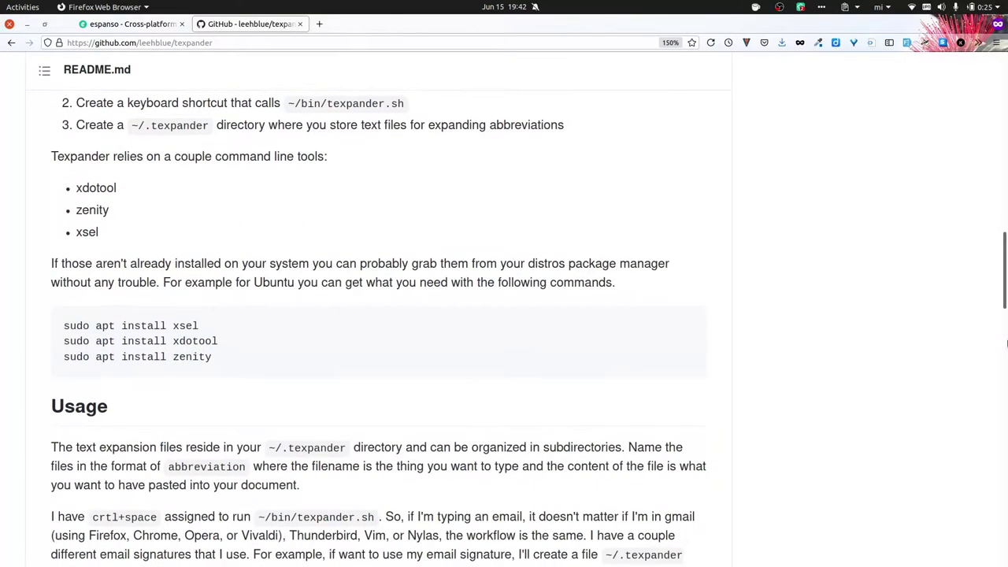